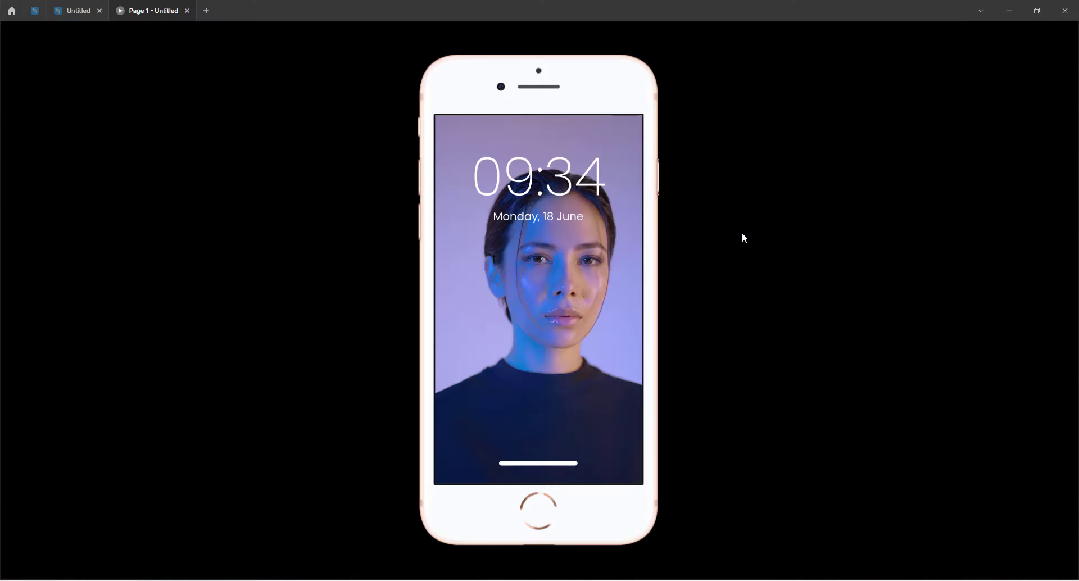
- Advance the lock-screen prototype through its portrait screens, then return to the Untitled design file
{"action": "left_click", "coordinate": [562, 474]}
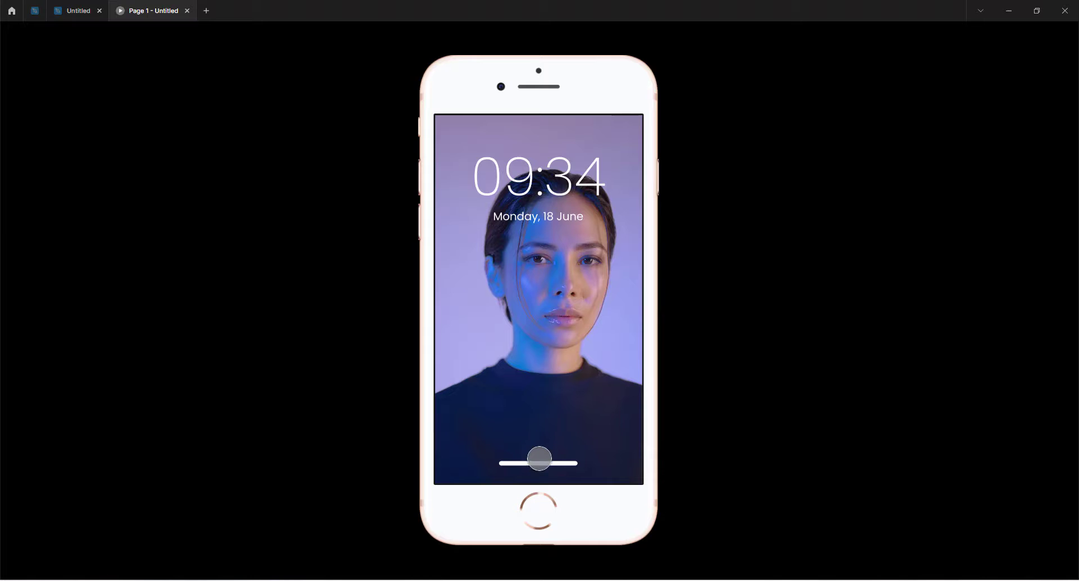
{"action": "left_click", "coordinate": [538, 470]}
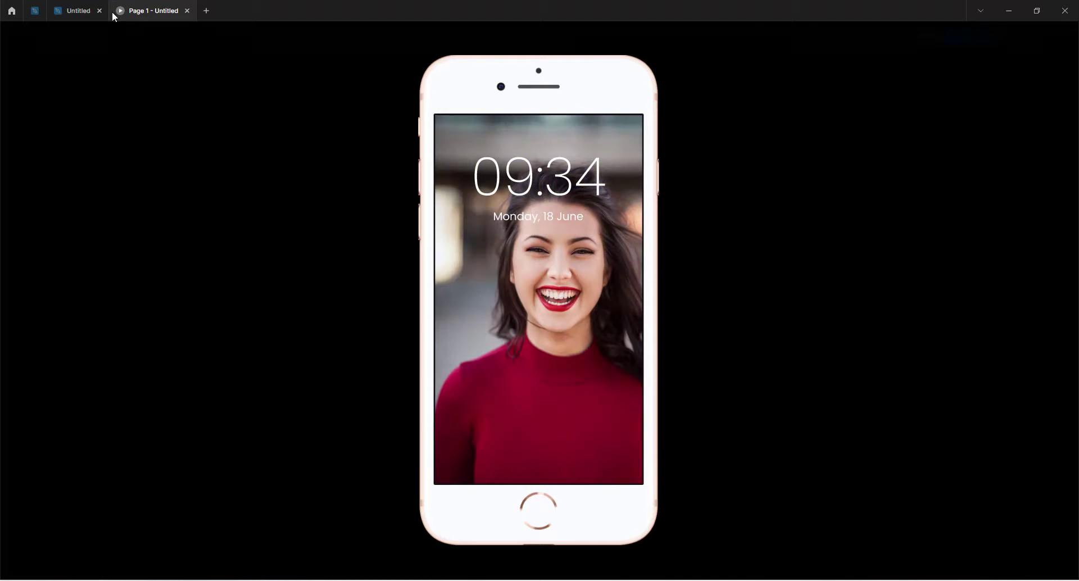
{"action": "left_click", "coordinate": [72, 10]}
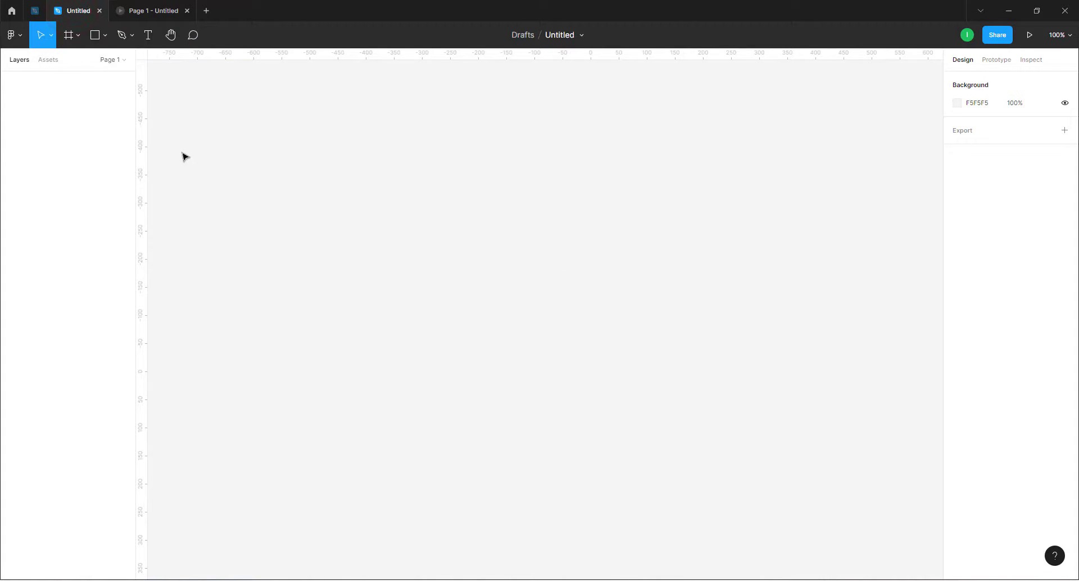
- Add a 375×667 iPhone 8 preset frame, iPhone 8 - 1, to the empty canvas
{"action": "left_click", "coordinate": [144, 131]}
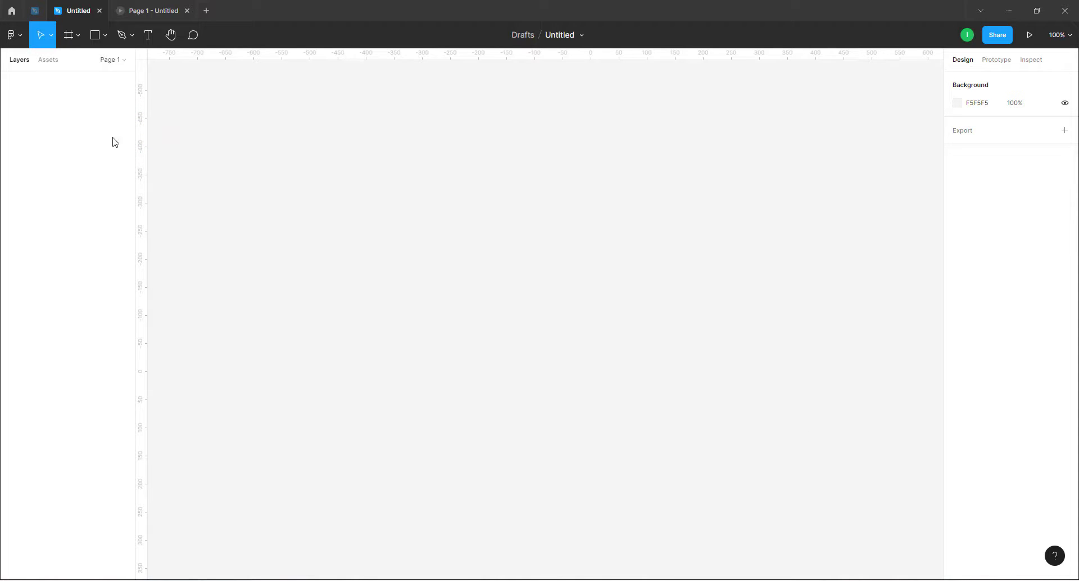
{"action": "left_click", "coordinate": [302, 164]}
{"action": "key", "text": "f"}
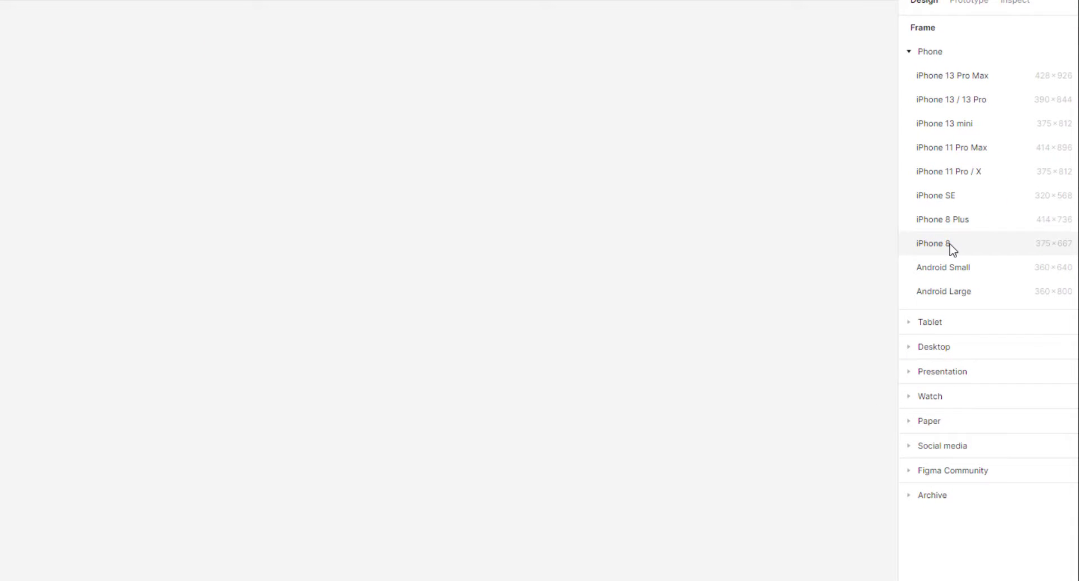
{"action": "left_click", "coordinate": [951, 248]}
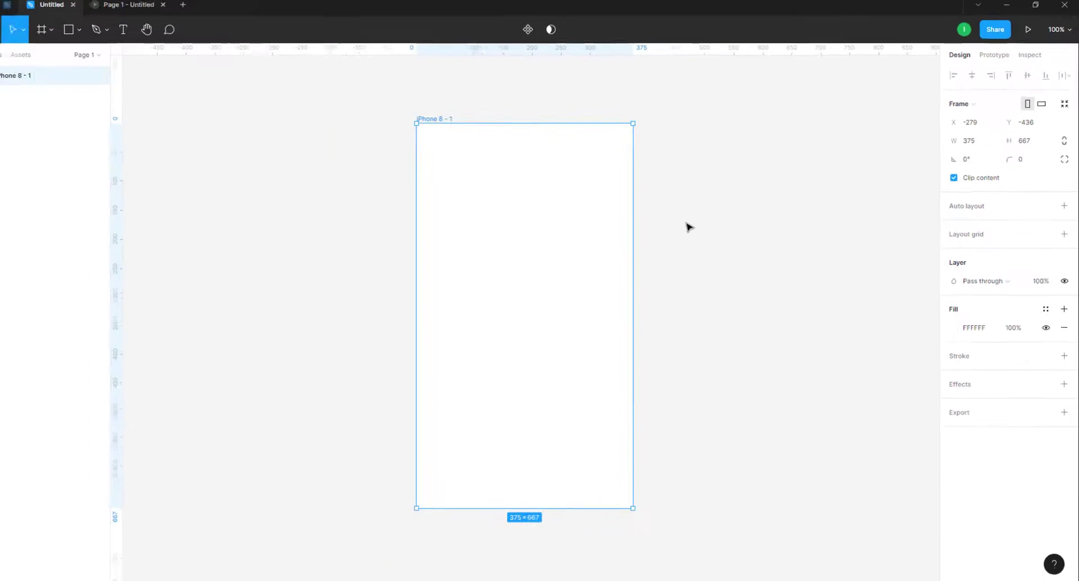
{"action": "left_click", "coordinate": [557, 179]}
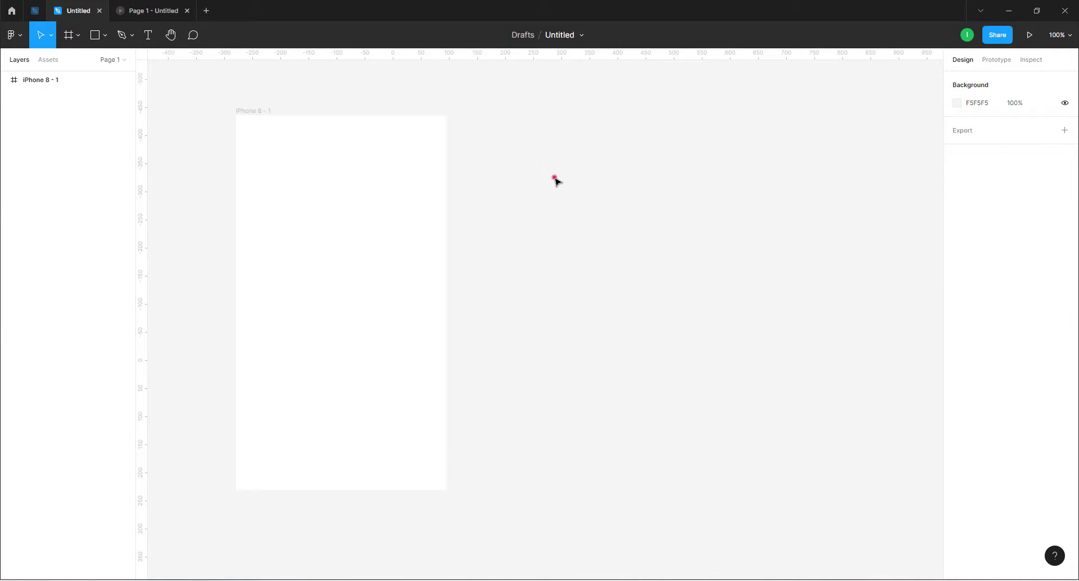
- Insert the smiling long-haired woman's photo from the Unsplash plugin's portrait results
{"action": "left_click", "coordinate": [23, 38]}
{"action": "mouse_move", "coordinate": [34, 189]}
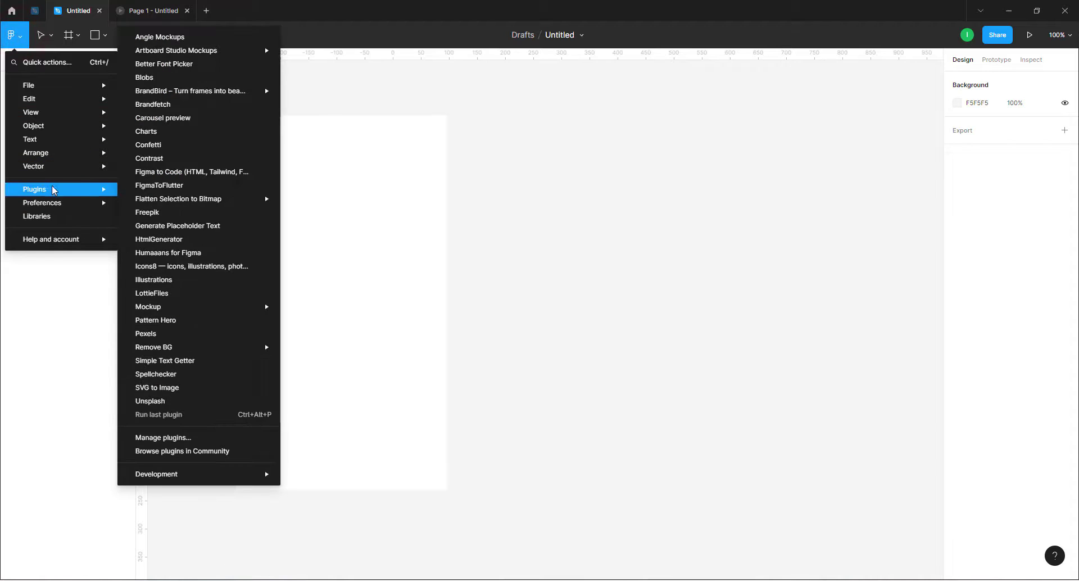
{"action": "left_click", "coordinate": [169, 400]}
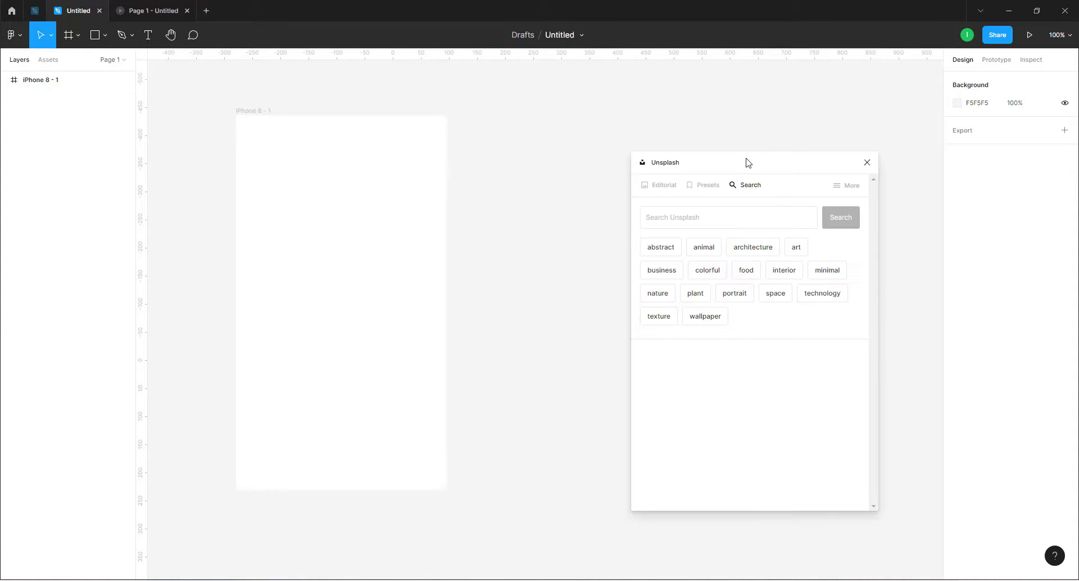
{"action": "left_click", "coordinate": [745, 295]}
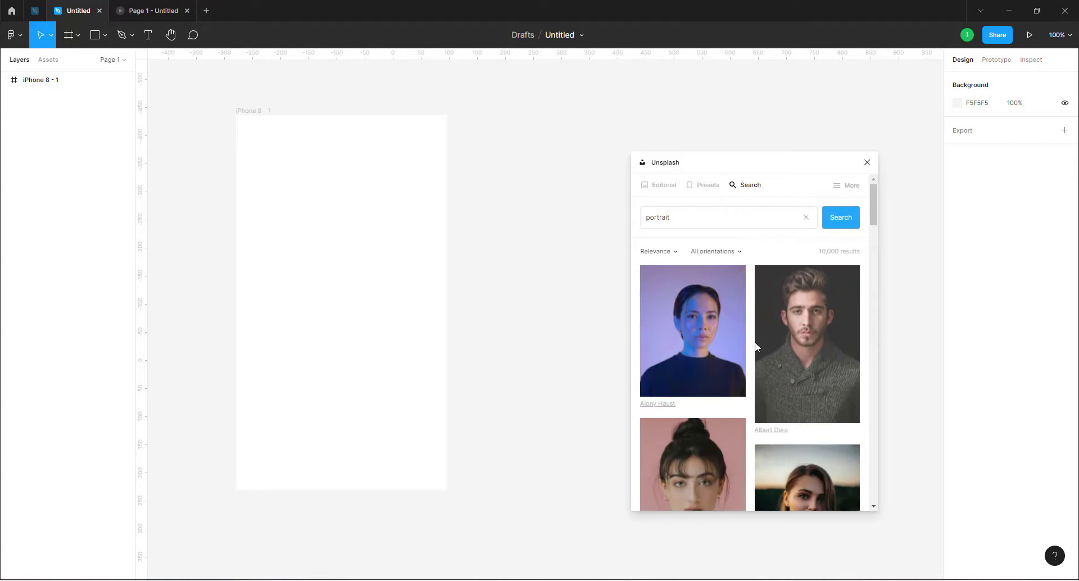
{"action": "scroll", "coordinate": [755, 347], "scroll_direction": "down", "scroll_amount": 3}
{"action": "scroll", "coordinate": [754, 347], "scroll_direction": "down", "scroll_amount": 2}
{"action": "scroll", "coordinate": [755, 347], "scroll_direction": "down", "scroll_amount": 3}
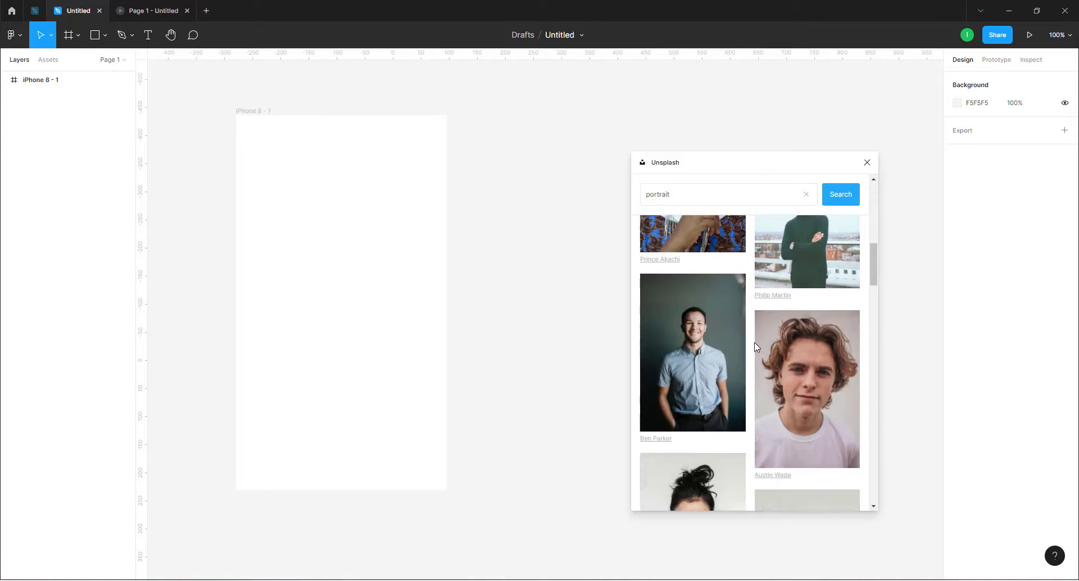
{"action": "scroll", "coordinate": [755, 346], "scroll_direction": "down", "scroll_amount": 2}
{"action": "scroll", "coordinate": [755, 344], "scroll_direction": "down", "scroll_amount": 2}
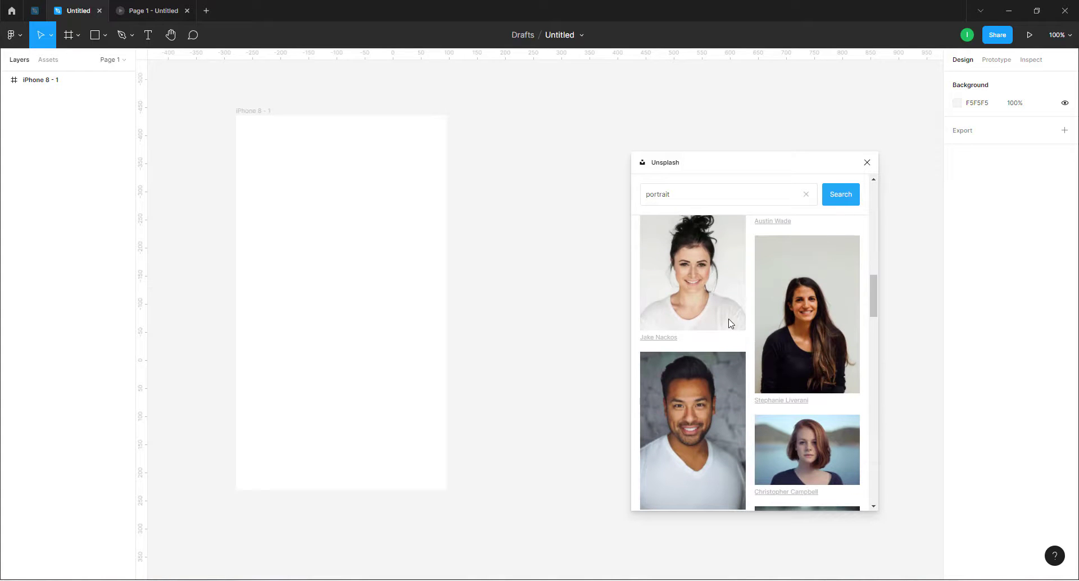
{"action": "left_click", "coordinate": [822, 311]}
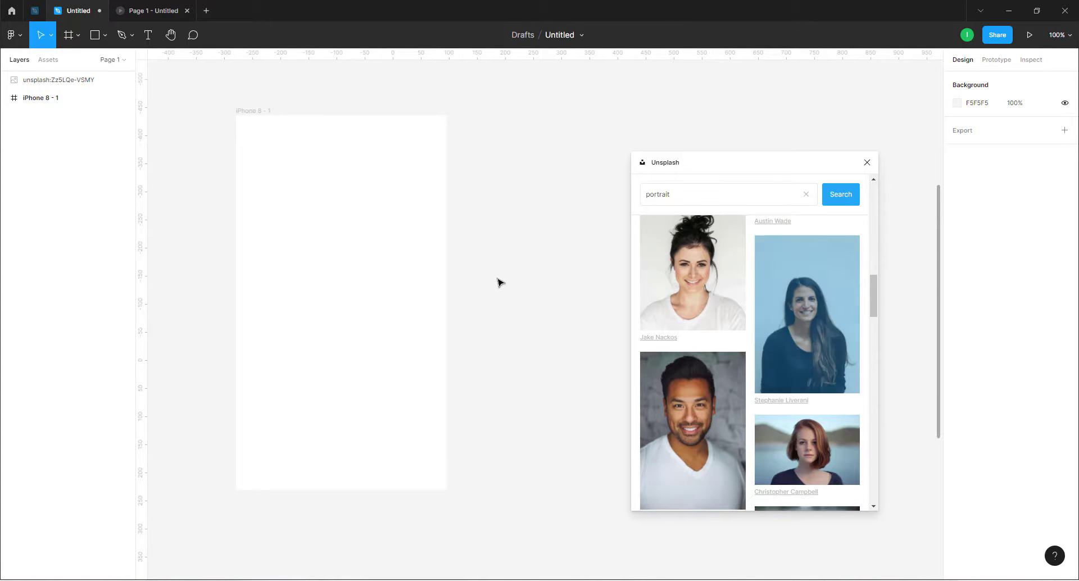
- Nest the woman's photo inside iPhone 8 - 1 and shrink it toward the frame size
{"action": "scroll", "coordinate": [437, 241], "scroll_direction": "down", "scroll_amount": 5}
{"action": "scroll", "coordinate": [437, 242], "scroll_direction": "down", "scroll_amount": 4}
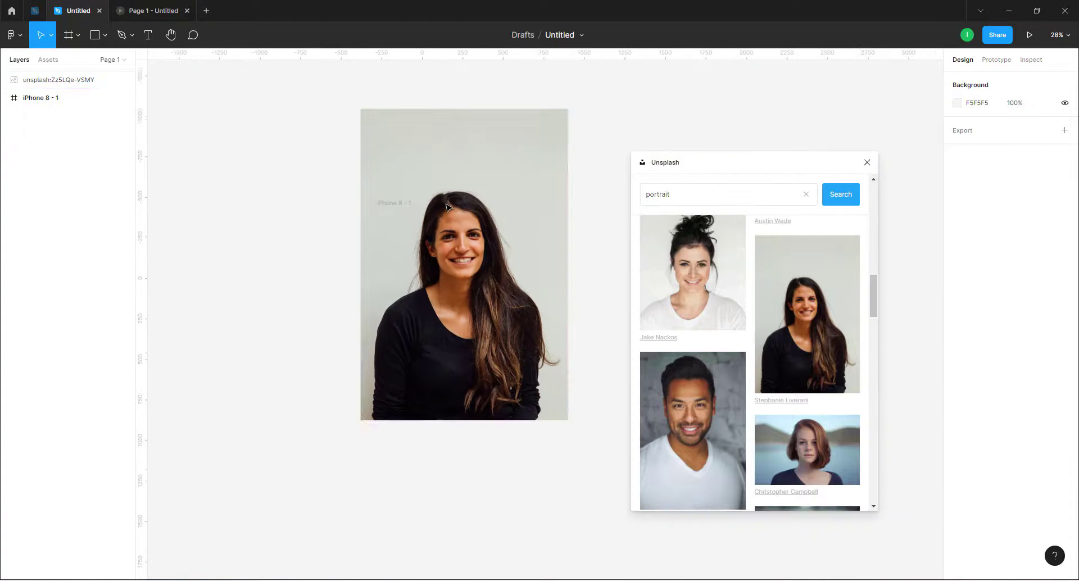
{"action": "left_click_drag", "start_coordinate": [58, 80], "coordinate": [48, 99]}
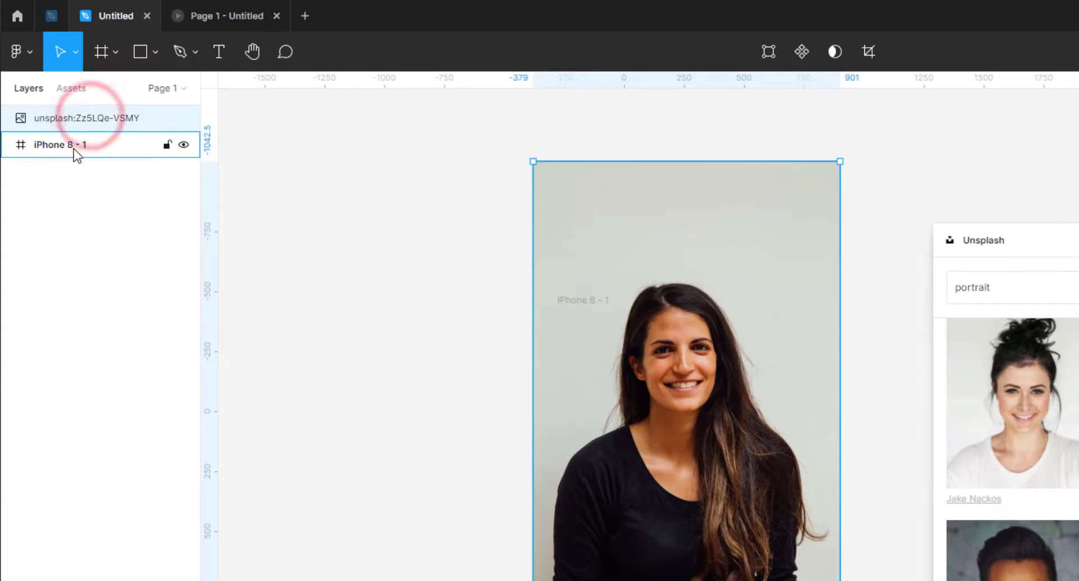
{"action": "mouse_move", "coordinate": [361, 113]}
{"action": "left_mouse_down"}
{"action": "mouse_move", "coordinate": [452, 274]}
{"action": "mouse_move", "coordinate": [504, 335]}
{"action": "mouse_move", "coordinate": [409, 224]}
{"action": "left_mouse_up"}
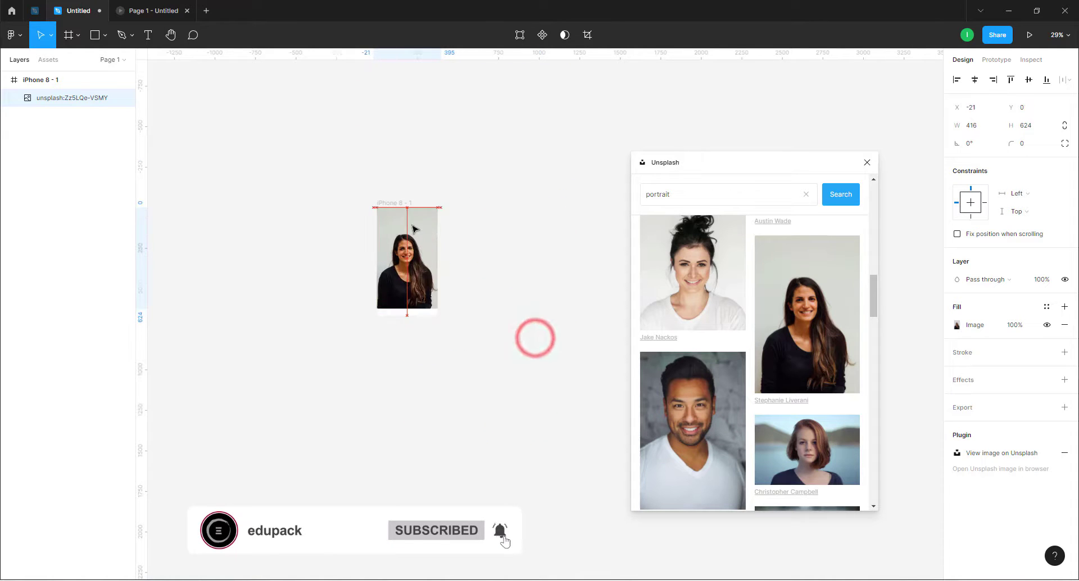
- Align the photo at X 0 and resize it to 385×667 to fill the frame
{"action": "scroll", "coordinate": [410, 225], "scroll_direction": "up", "scroll_amount": 3}
{"action": "scroll", "coordinate": [425, 235], "scroll_direction": "up", "scroll_amount": 2}
{"action": "scroll", "coordinate": [403, 234], "scroll_direction": "down", "scroll_amount": 1}
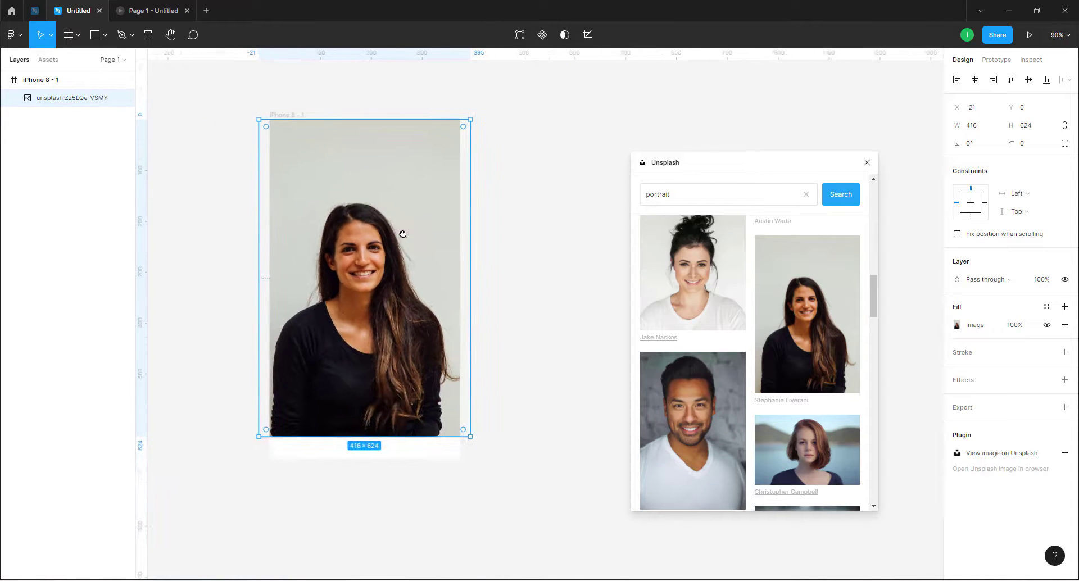
{"action": "mouse_move", "coordinate": [736, 165]}
{"action": "left_mouse_down"}
{"action": "mouse_move", "coordinate": [732, 136]}
{"action": "mouse_move", "coordinate": [756, 116]}
{"action": "left_mouse_up"}
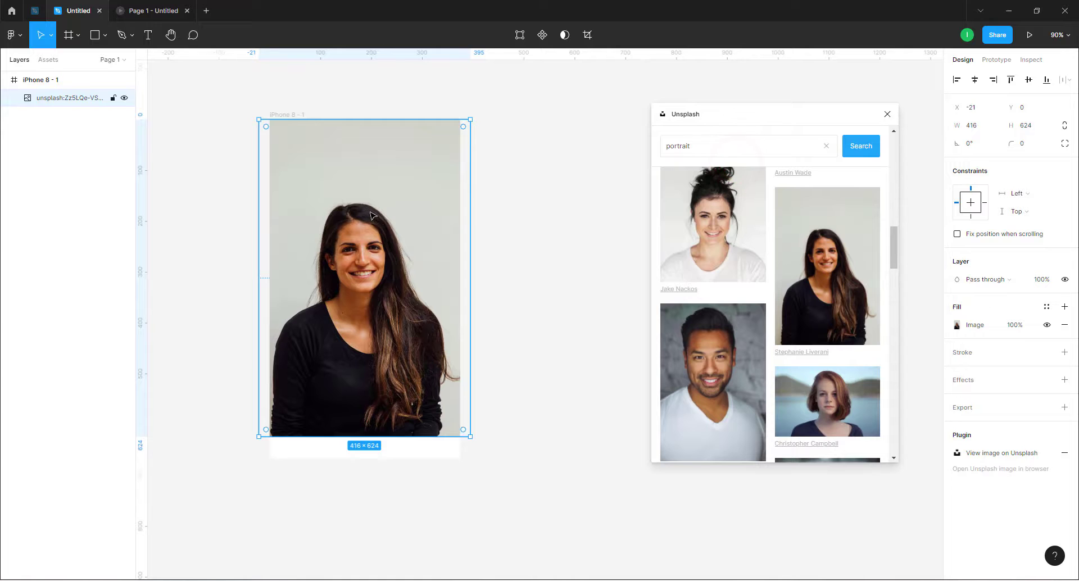
{"action": "left_click_drag", "start_coordinate": [371, 215], "coordinate": [383, 216]}
{"action": "left_click_drag", "start_coordinate": [482, 434], "coordinate": [450, 404]}
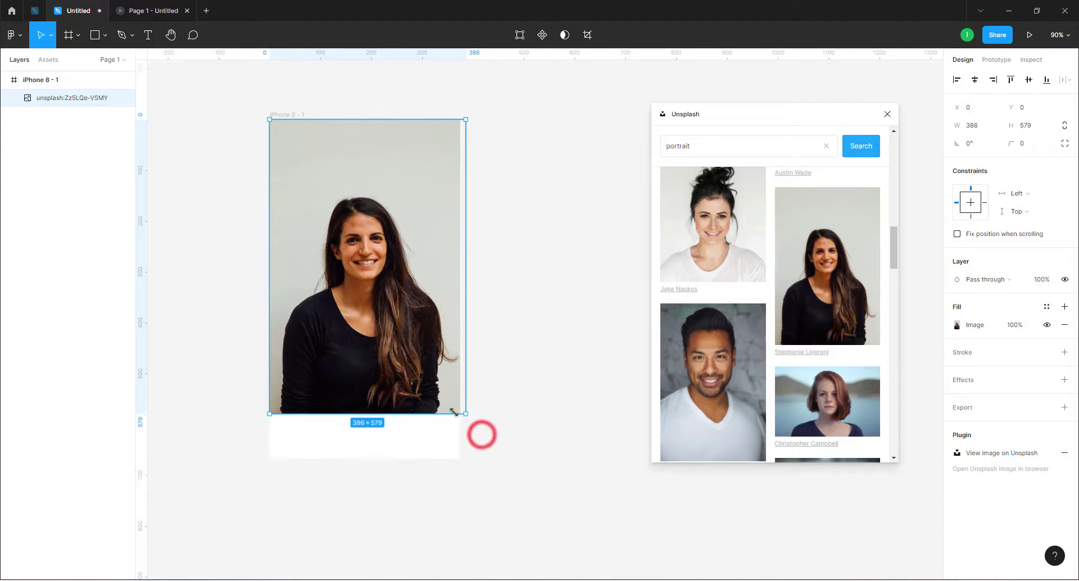
{"action": "left_click_drag", "start_coordinate": [366, 403], "coordinate": [360, 460]}
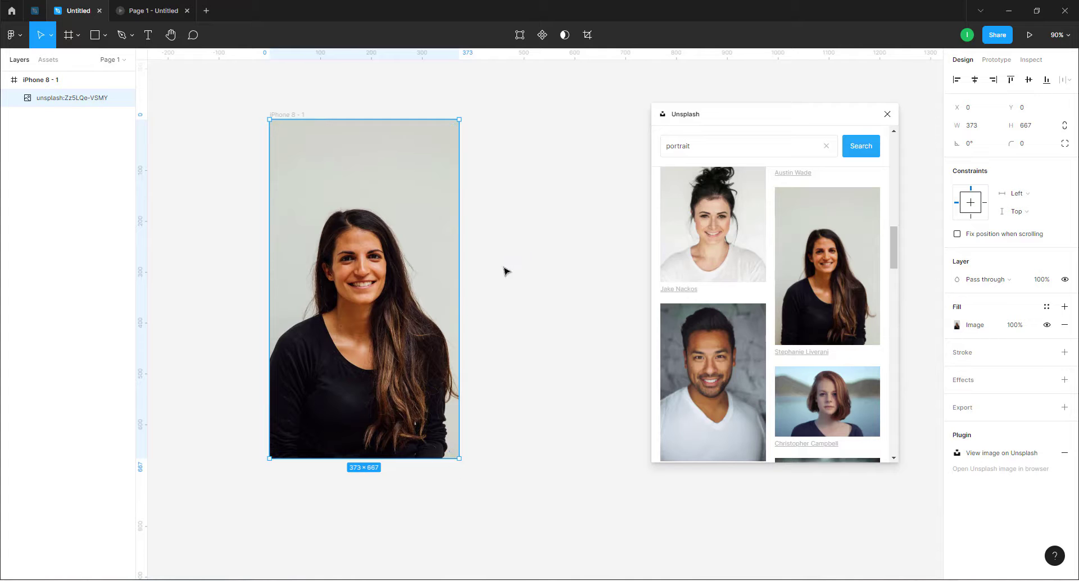
{"action": "left_click_drag", "start_coordinate": [495, 258], "coordinate": [433, 285]}
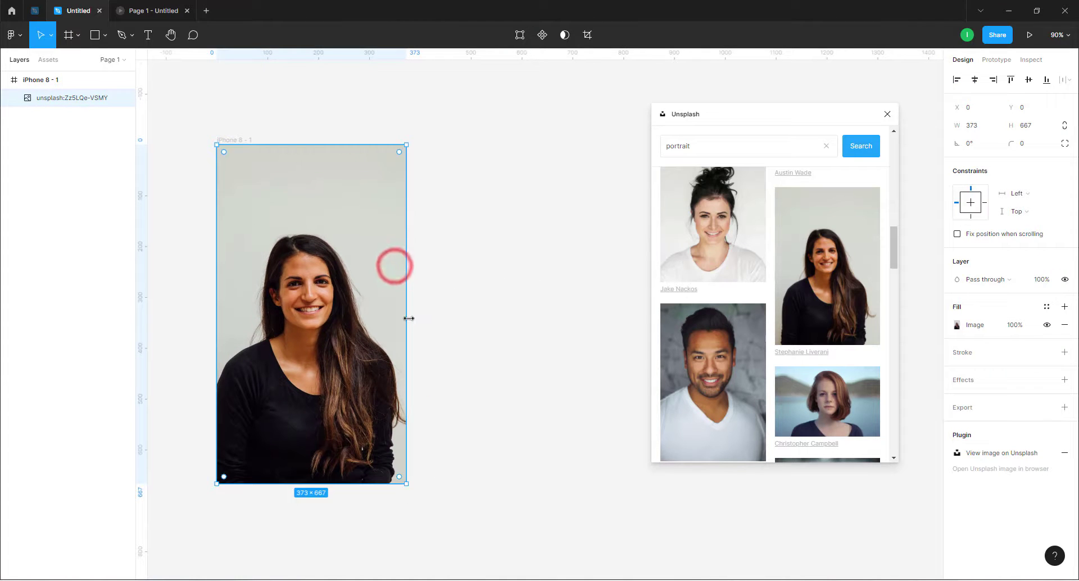
{"action": "left_click_drag", "start_coordinate": [408, 319], "coordinate": [472, 271]}
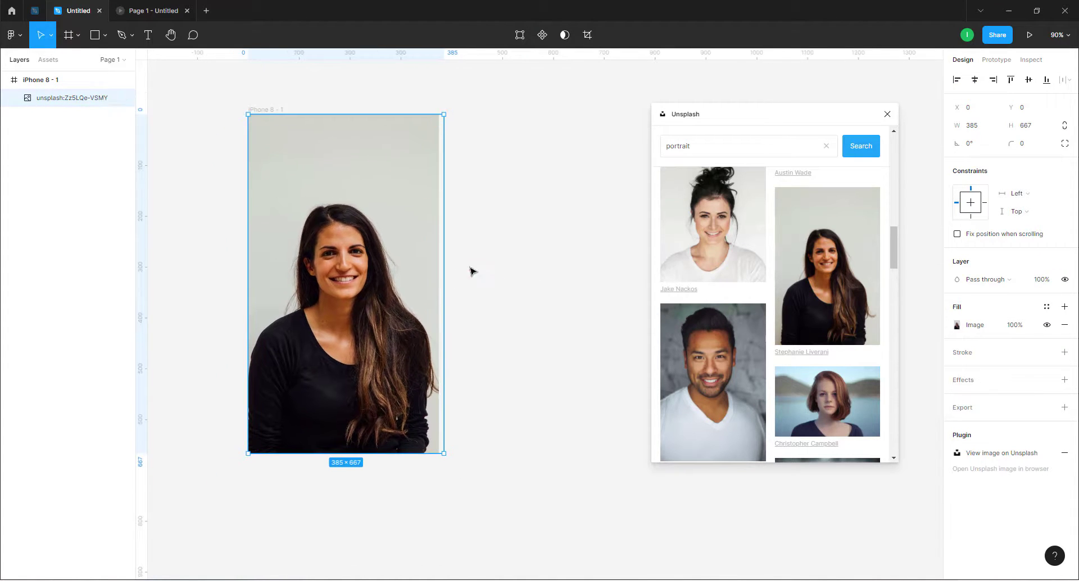
{"action": "left_click", "coordinate": [476, 264]}
- Insert the man's red-background Unsplash portrait and place it beside the iPhone frame
{"action": "scroll", "coordinate": [827, 352], "scroll_direction": "down", "scroll_amount": 5}
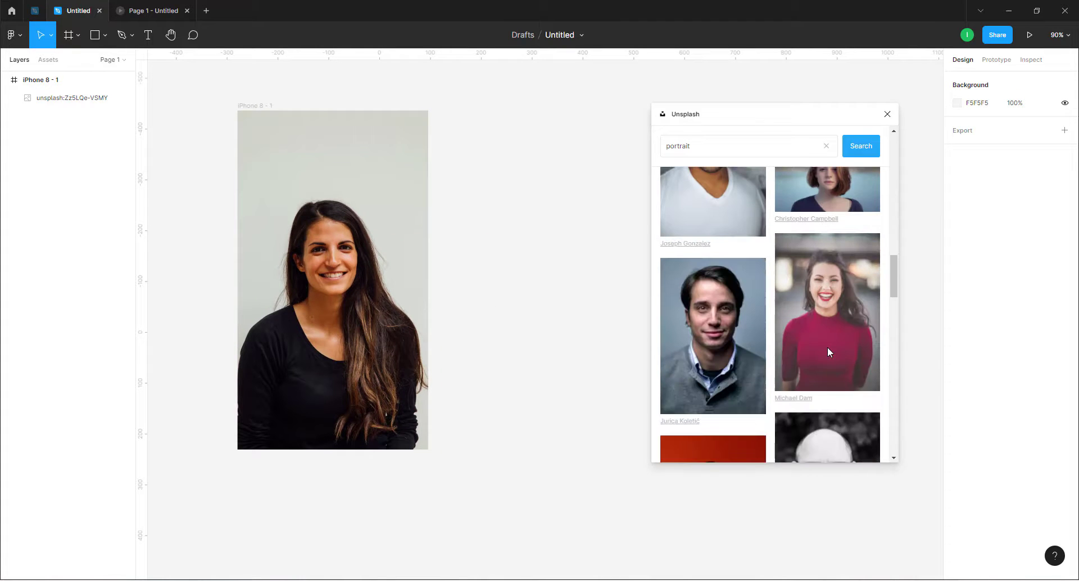
{"action": "scroll", "coordinate": [825, 339], "scroll_direction": "up", "scroll_amount": 1}
{"action": "scroll", "coordinate": [782, 335], "scroll_direction": "down", "scroll_amount": 4}
{"action": "scroll", "coordinate": [770, 327], "scroll_direction": "down", "scroll_amount": 3}
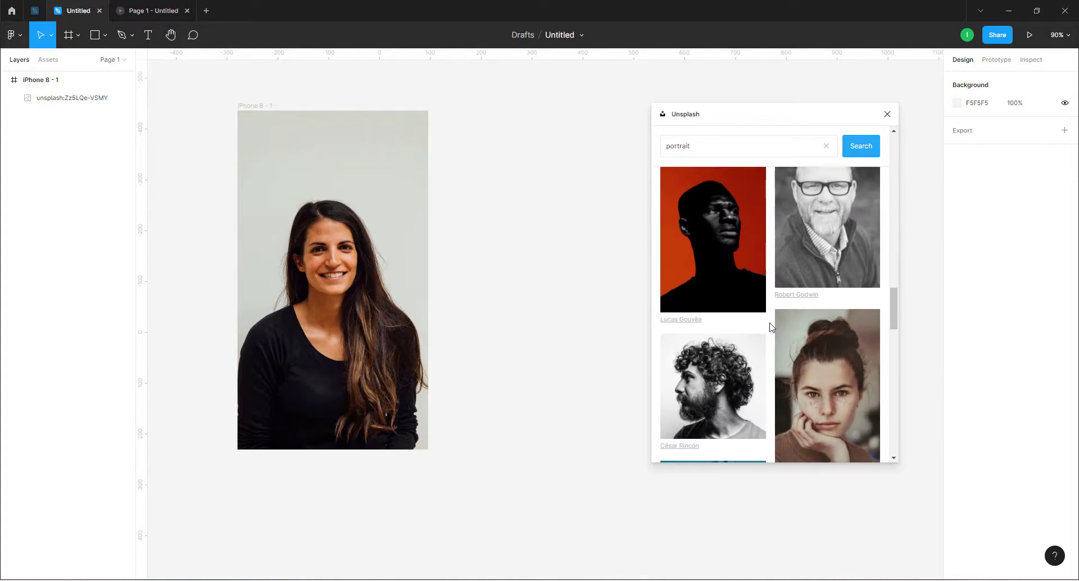
{"action": "left_click", "coordinate": [707, 234]}
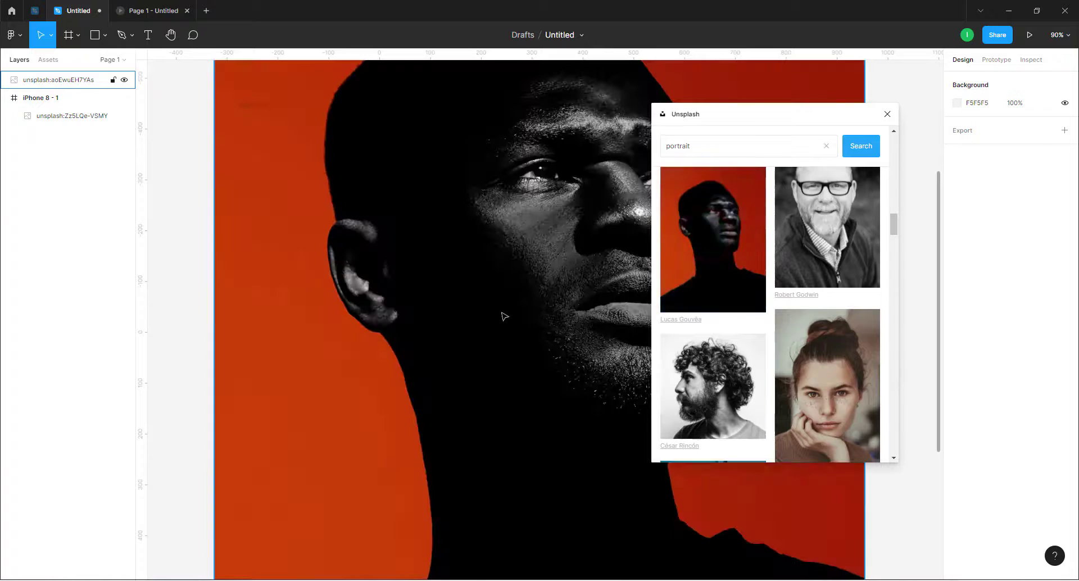
{"action": "scroll", "coordinate": [504, 317], "scroll_direction": "down", "scroll_amount": 5}
{"action": "left_click_drag", "start_coordinate": [332, 292], "coordinate": [237, 314]}
{"action": "left_click_drag", "start_coordinate": [322, 248], "coordinate": [489, 290]}
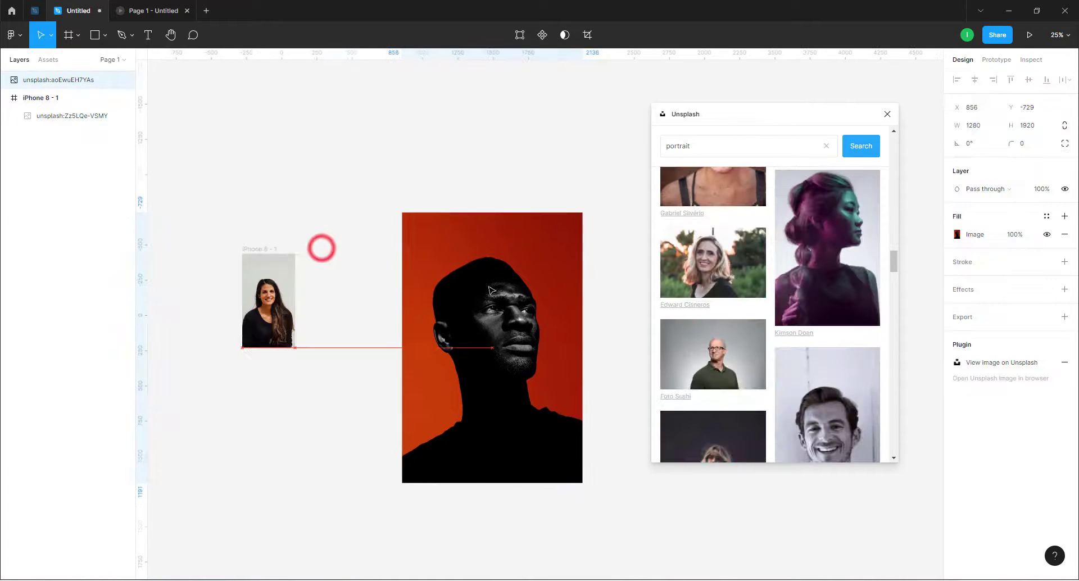
- Close the Unsplash panel and move the red portrait well right of iPhone 8 - 1
{"action": "scroll", "coordinate": [425, 283], "scroll_direction": "down", "scroll_amount": 1}
{"action": "scroll", "coordinate": [425, 282], "scroll_direction": "left", "scroll_amount": 1}
{"action": "left_click", "coordinate": [887, 114]}
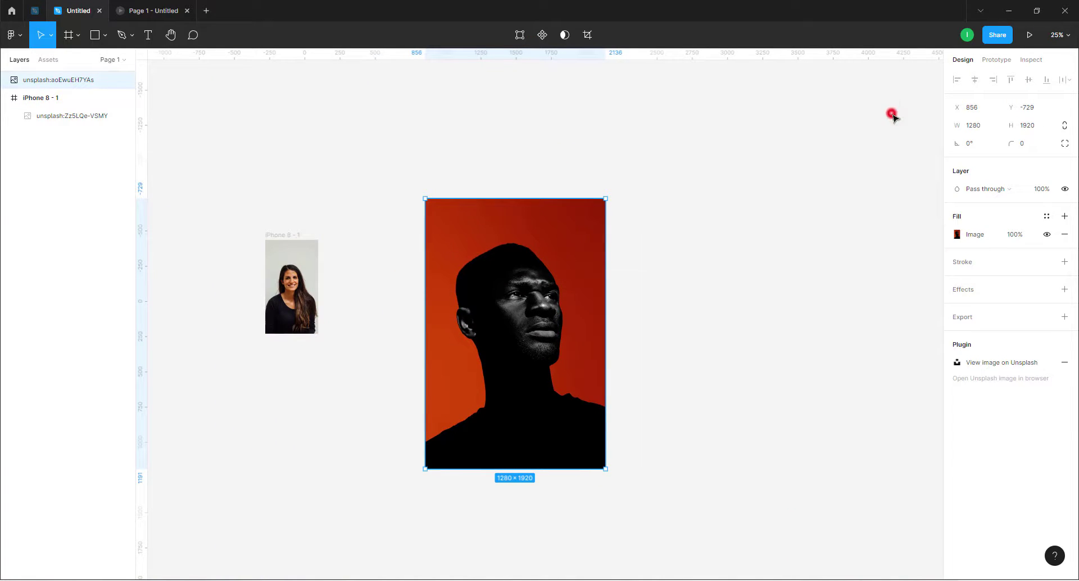
{"action": "scroll", "coordinate": [516, 288], "scroll_direction": "up", "scroll_amount": 2}
{"action": "left_click_drag", "start_coordinate": [473, 233], "coordinate": [583, 240]}
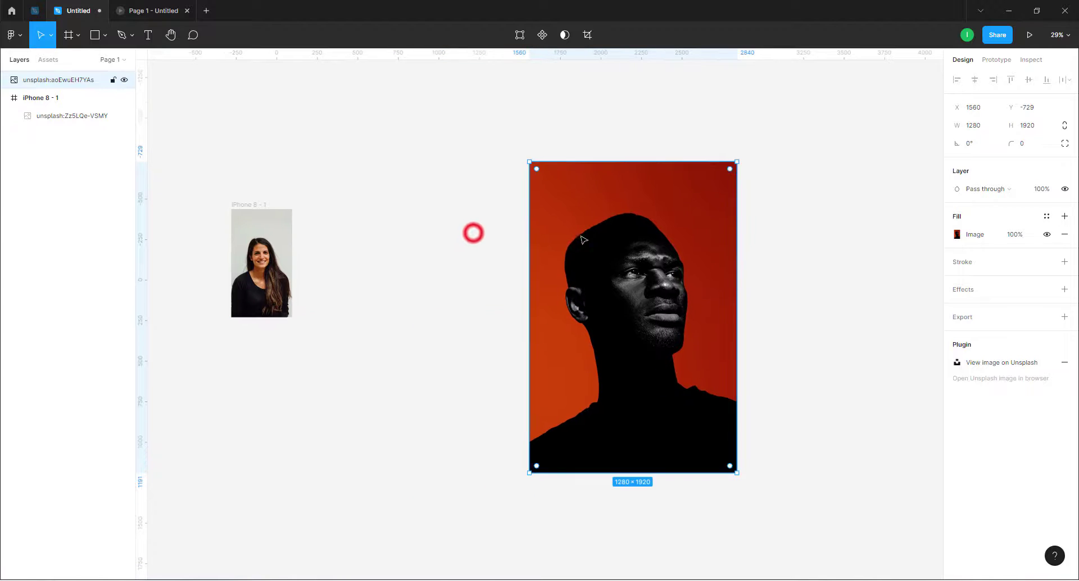
{"action": "left_click", "coordinate": [243, 205]}
{"action": "scroll", "coordinate": [253, 208], "scroll_direction": "up", "scroll_amount": 5}
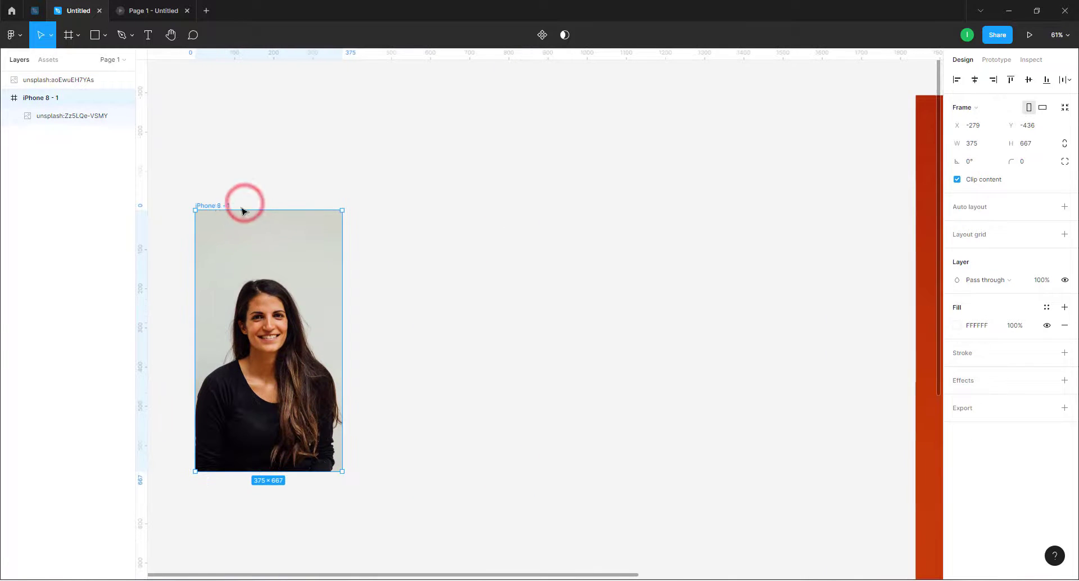
- Duplicate iPhone 8 - 1 as iPhone 8 - 2, then copy the finished design's 09:34 and date texts
{"action": "mouse_move", "coordinate": [205, 209]}
{"action": "left_mouse_down"}
{"action": "mouse_move", "coordinate": [365, 208]}
{"action": "mouse_move", "coordinate": [456, 181]}
{"action": "left_mouse_up"}
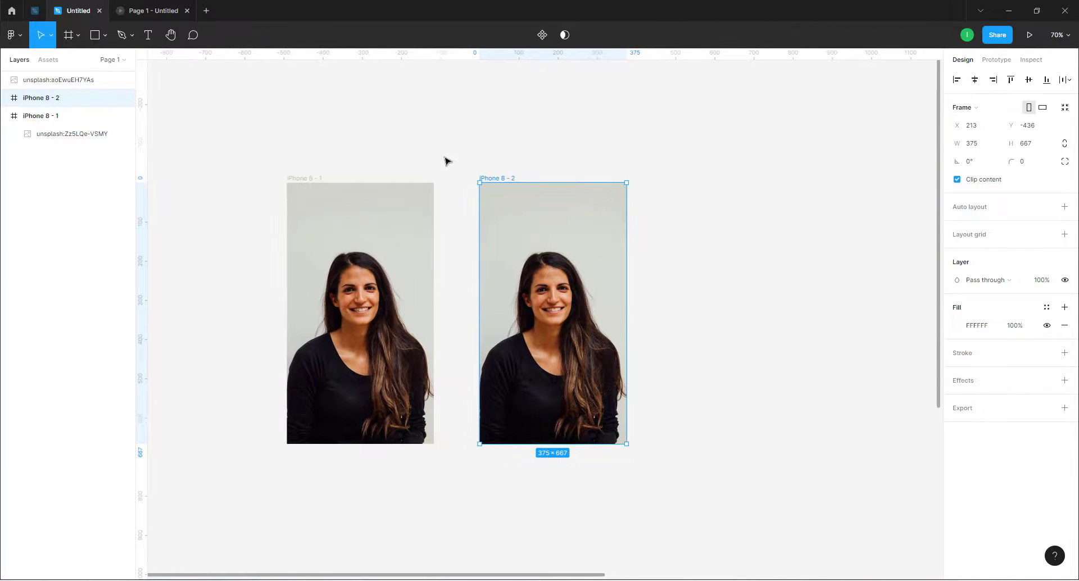
{"action": "left_click", "coordinate": [467, 134]}
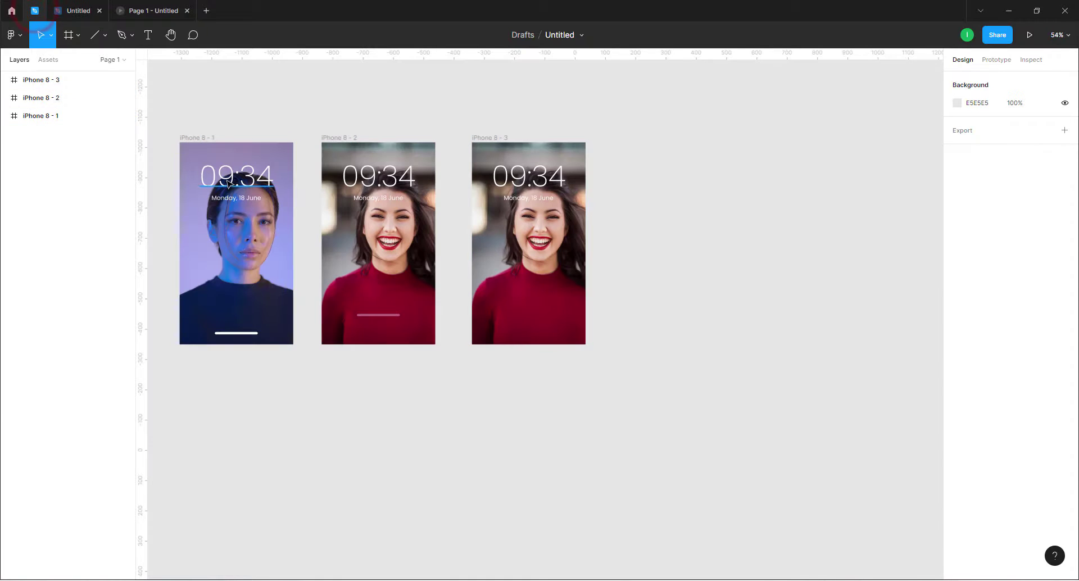
{"action": "left_click", "coordinate": [228, 200]}
{"action": "scroll", "coordinate": [229, 197], "scroll_direction": "up", "scroll_amount": 5}
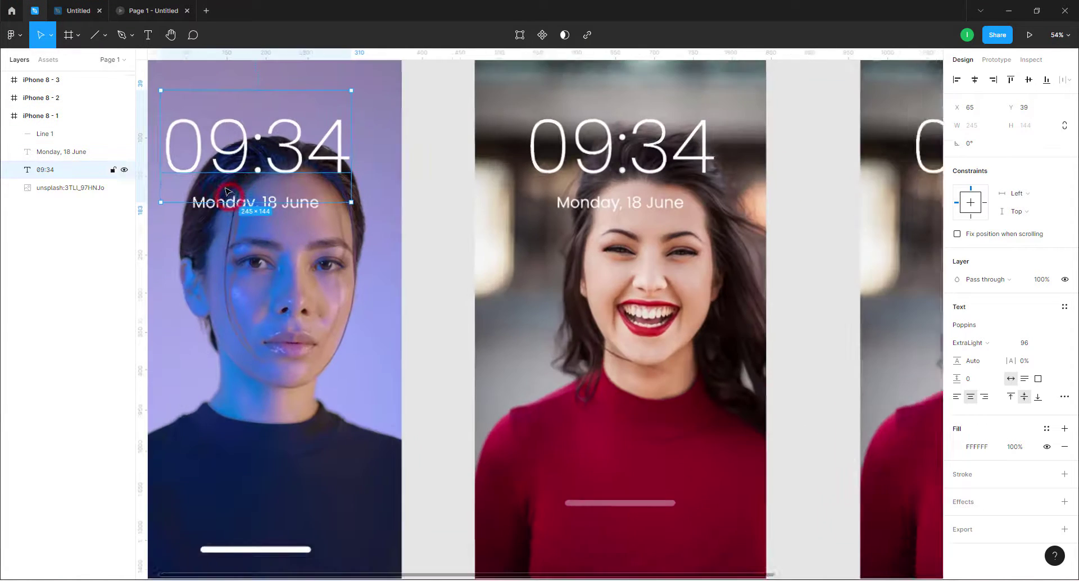
{"action": "left_click", "coordinate": [327, 232], "text": "shift"}
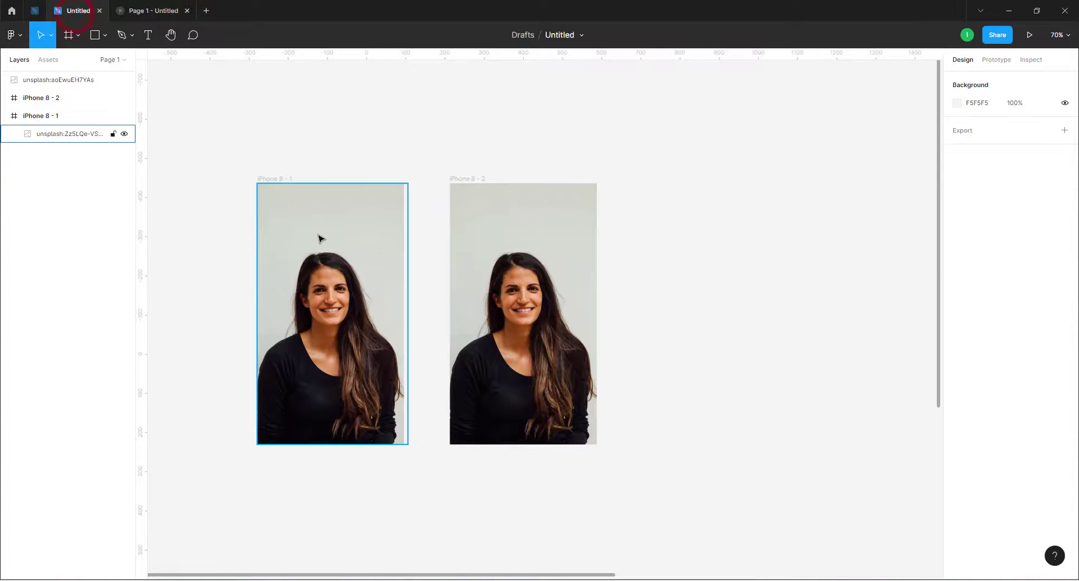
- Paste the 09:34 clock and Monday, 18 June date into iPhone 8 - 1
{"action": "key", "text": "ctrl+v"}
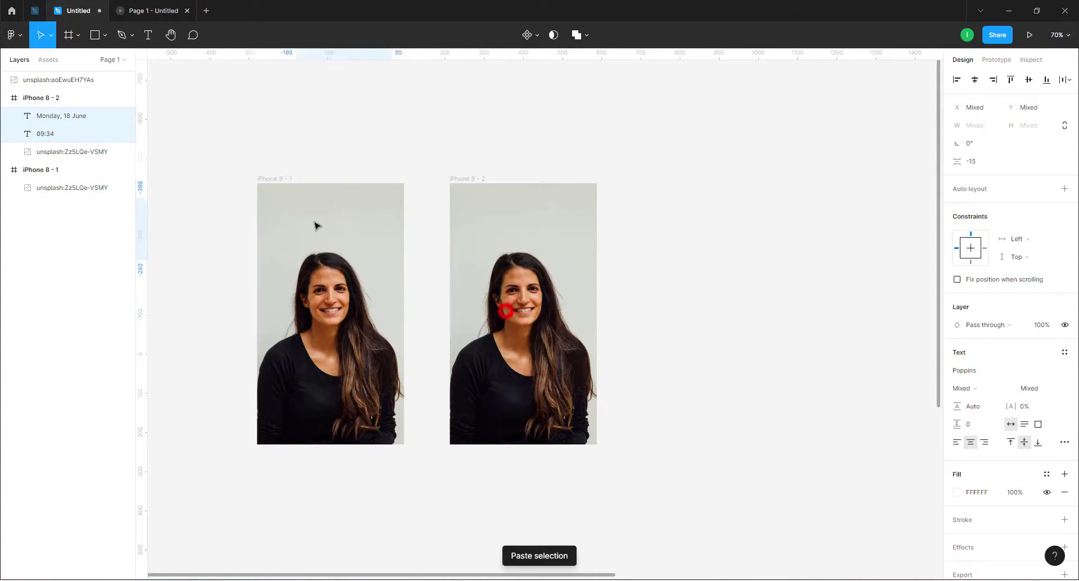
{"action": "left_click_drag", "start_coordinate": [308, 224], "coordinate": [307, 216]}
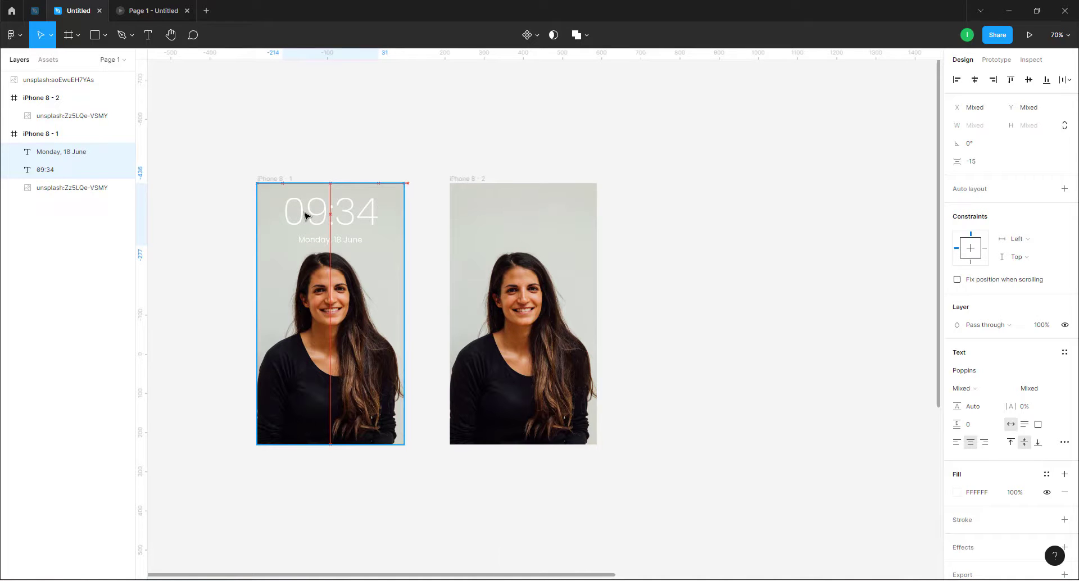
{"action": "left_click_drag", "start_coordinate": [391, 218], "coordinate": [378, 218]}
{"action": "left_click", "coordinate": [390, 144]}
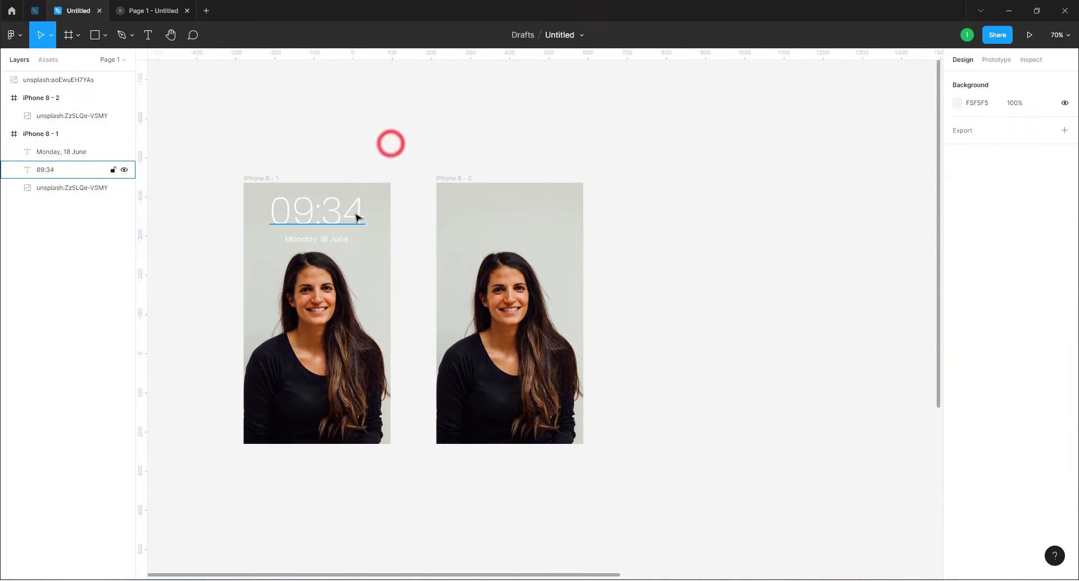
- Replace iPhone 8 - 2 with a fresh duplicate of iPhone 8 - 1, aligned level with it
{"action": "left_click", "coordinate": [448, 179]}
{"action": "key", "text": "Delete"}
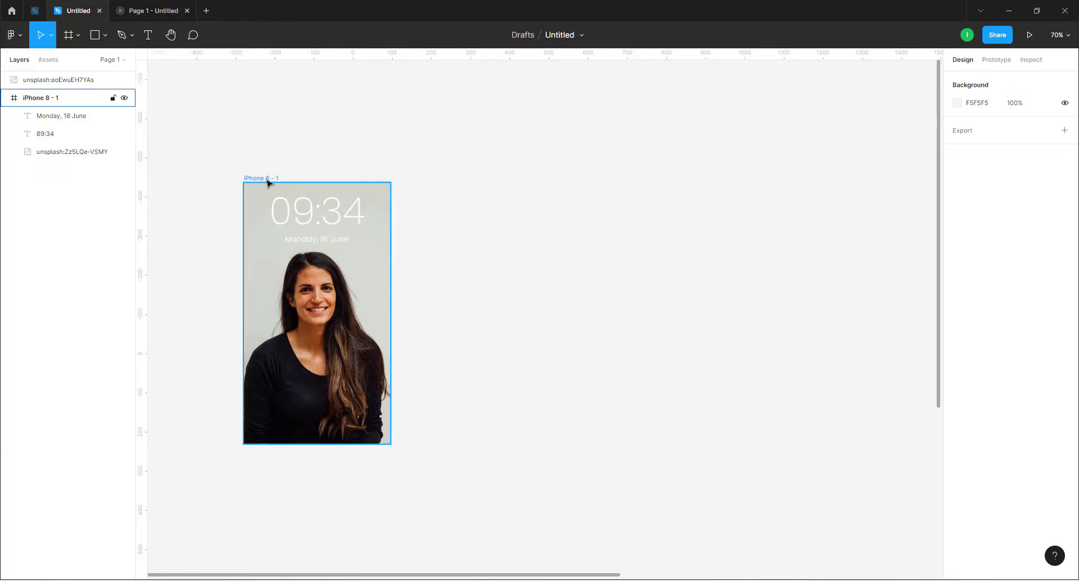
{"action": "mouse_move", "coordinate": [262, 178]}
{"action": "left_mouse_down", "text": "alt"}
{"action": "mouse_move", "coordinate": [491, 188]}
{"action": "mouse_move", "coordinate": [482, 180]}
{"action": "left_mouse_up", "text": "alt"}
{"action": "left_click_drag", "start_coordinate": [544, 229], "coordinate": [490, 229]}
{"action": "scroll", "coordinate": [534, 247], "scroll_direction": "down", "scroll_amount": 3}
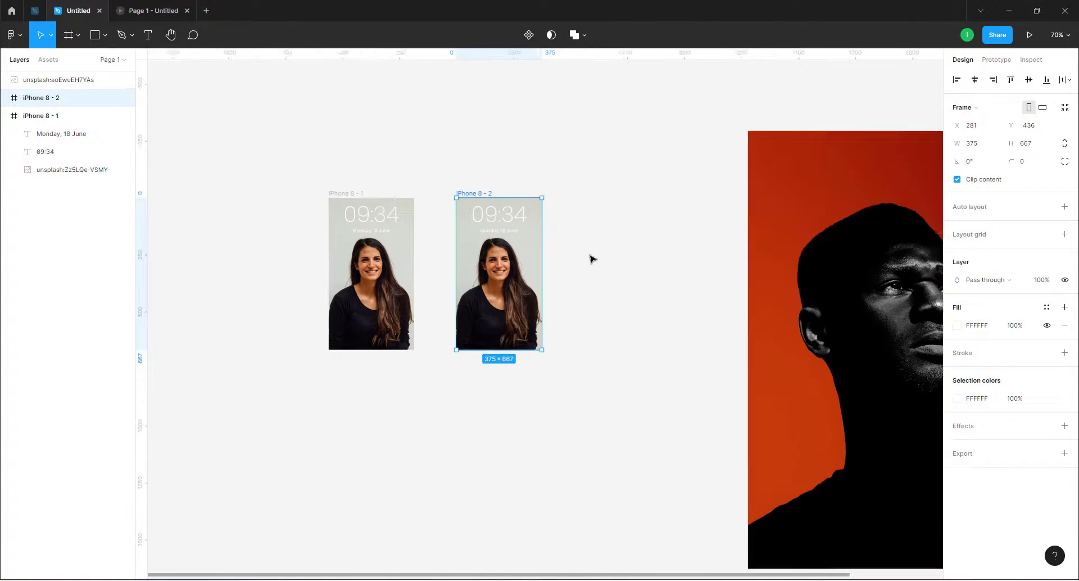
{"action": "scroll", "coordinate": [574, 281], "scroll_direction": "right", "scroll_amount": 1}
- Delete the woman's photo from inside iPhone 8 - 2, keeping its texts
{"action": "left_click", "coordinate": [512, 317]}
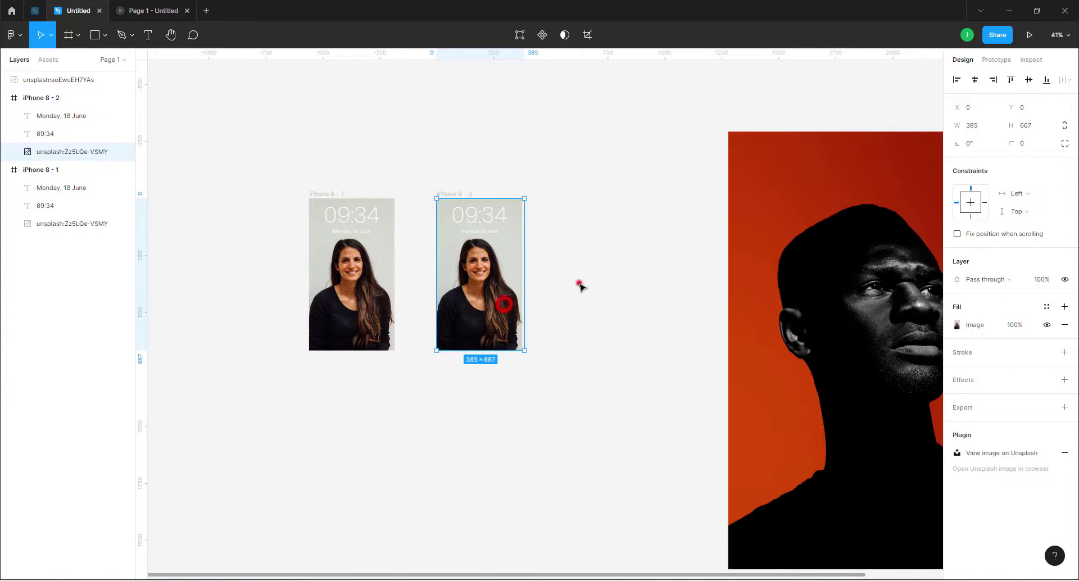
{"action": "left_click", "coordinate": [578, 281]}
{"action": "left_click", "coordinate": [510, 295]}
{"action": "key", "text": "Delete"}
{"action": "key", "text": "ctrl+z"}
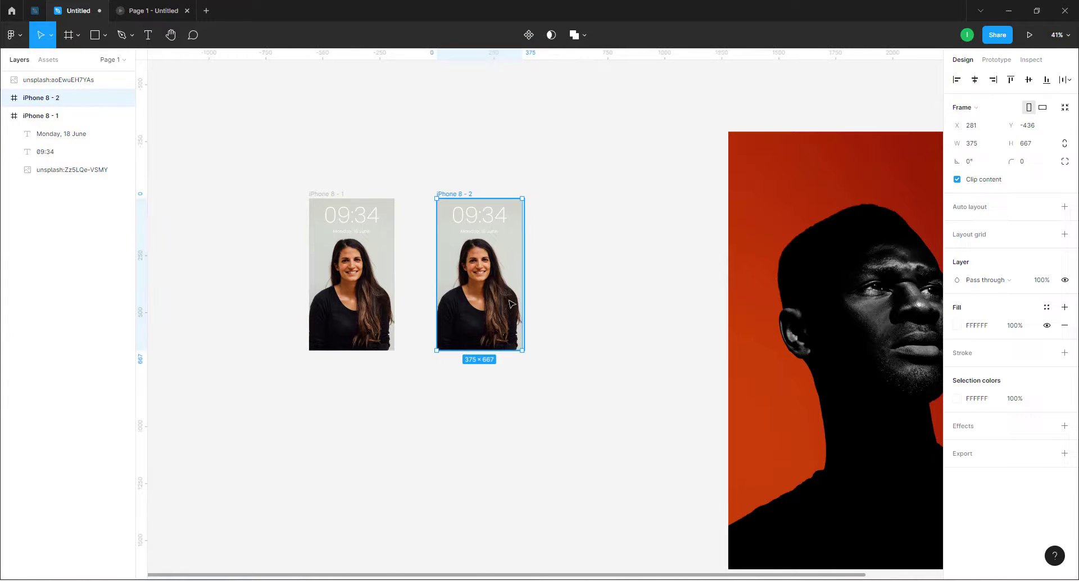
{"action": "left_click", "coordinate": [497, 293]}
{"action": "key", "text": "Delete"}
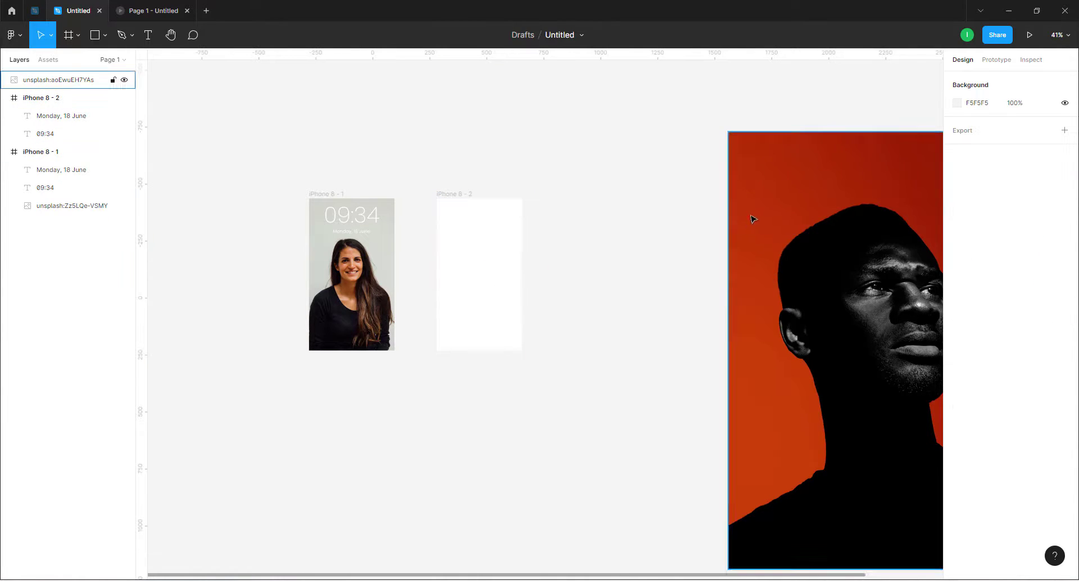
- Move the red-background portrait into iPhone 8 - 2 and resize it to cover the whole frame
{"action": "mouse_move", "coordinate": [751, 216]}
{"action": "left_mouse_down"}
{"action": "mouse_move", "coordinate": [729, 256]}
{"action": "mouse_move", "coordinate": [444, 271]}
{"action": "left_mouse_up"}
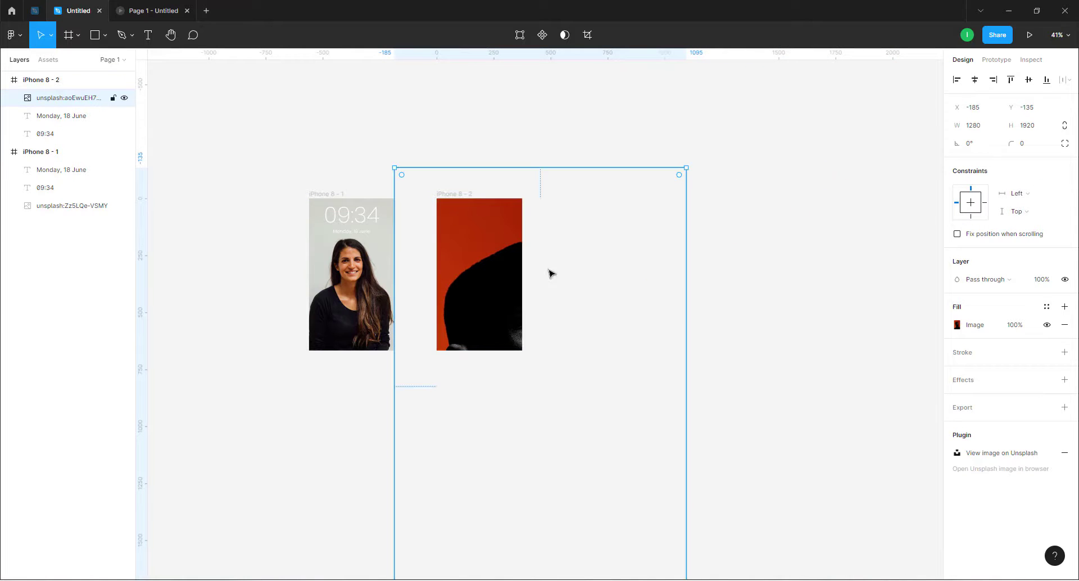
{"action": "left_click_drag", "start_coordinate": [395, 167], "coordinate": [604, 486]}
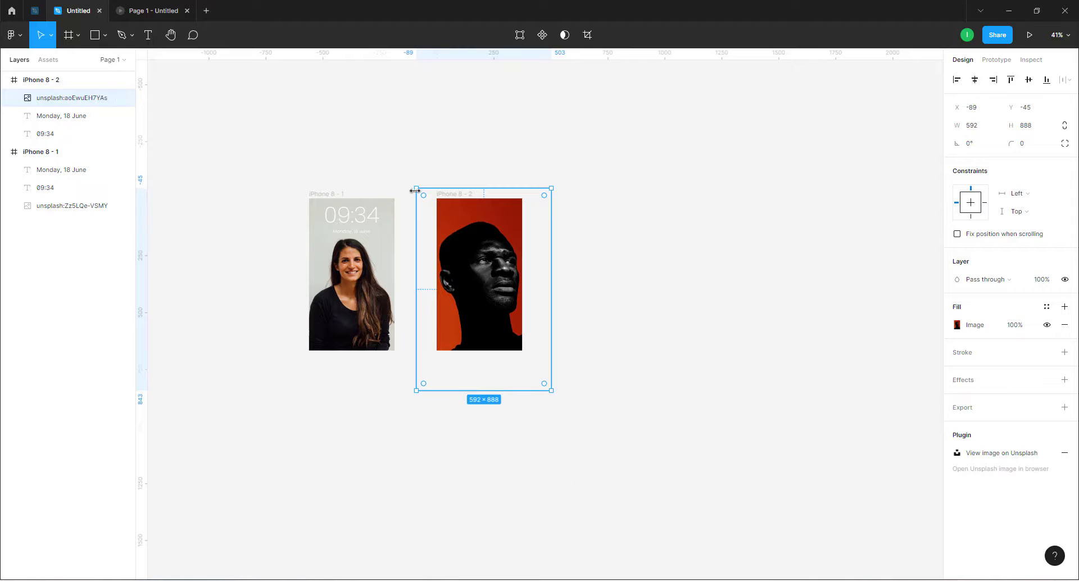
{"action": "mouse_move", "coordinate": [416, 186]}
{"action": "left_mouse_down"}
{"action": "mouse_move", "coordinate": [479, 282]}
{"action": "mouse_move", "coordinate": [472, 260]}
{"action": "mouse_move", "coordinate": [487, 267]}
{"action": "mouse_move", "coordinate": [471, 263]}
{"action": "left_mouse_up"}
{"action": "scroll", "coordinate": [478, 273], "scroll_direction": "up", "scroll_amount": 5}
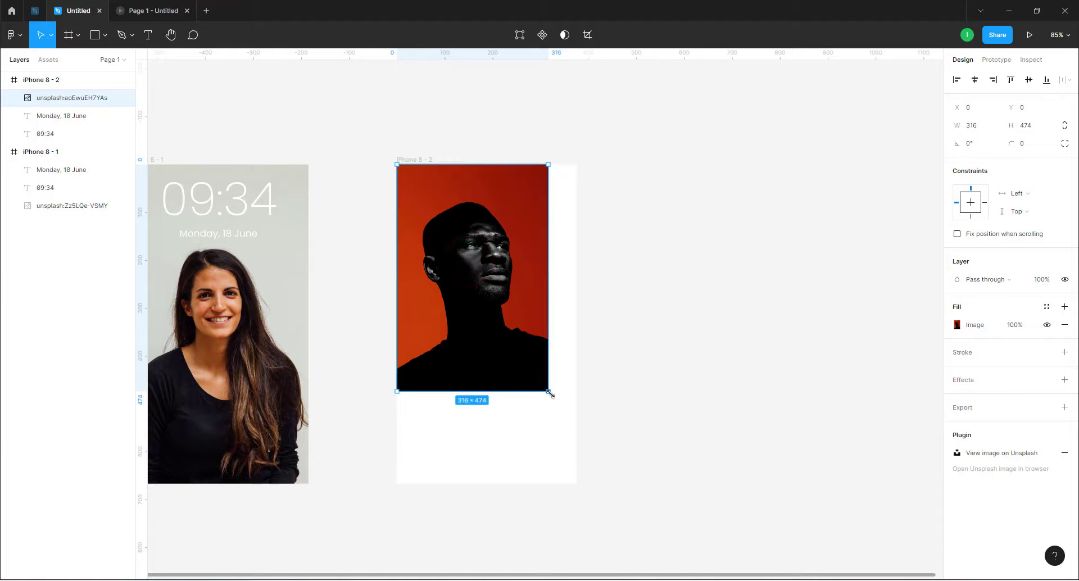
{"action": "left_click_drag", "start_coordinate": [549, 394], "coordinate": [576, 483]}
{"action": "left_click", "coordinate": [636, 401]}
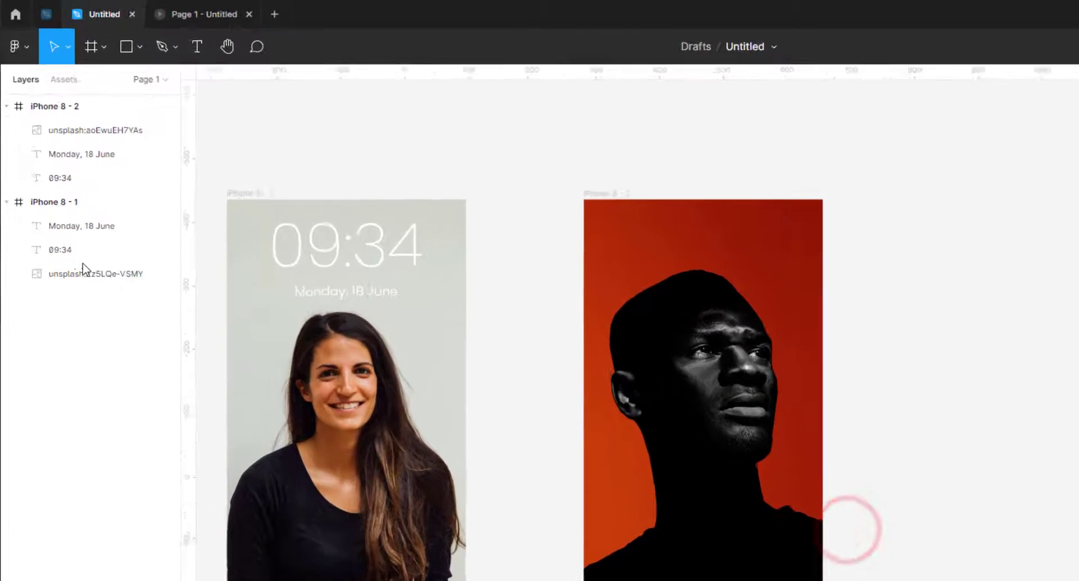
{"action": "left_click", "coordinate": [104, 363]}
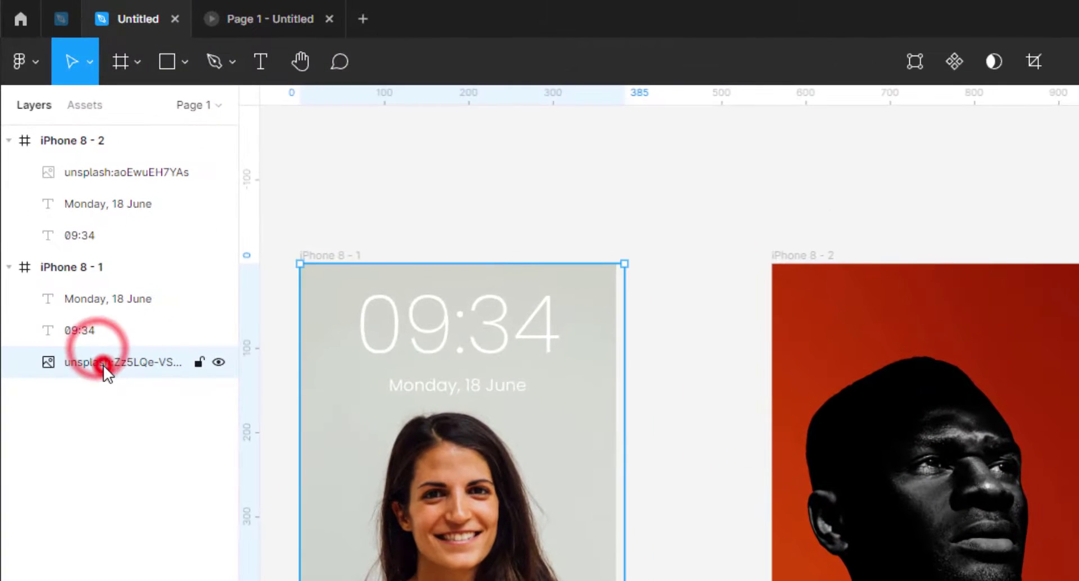
- Reorder iPhone 8 - 2's layers so the red portrait sits beneath the clock and date
{"action": "left_click", "coordinate": [67, 302]}
{"action": "left_click", "coordinate": [85, 174]}
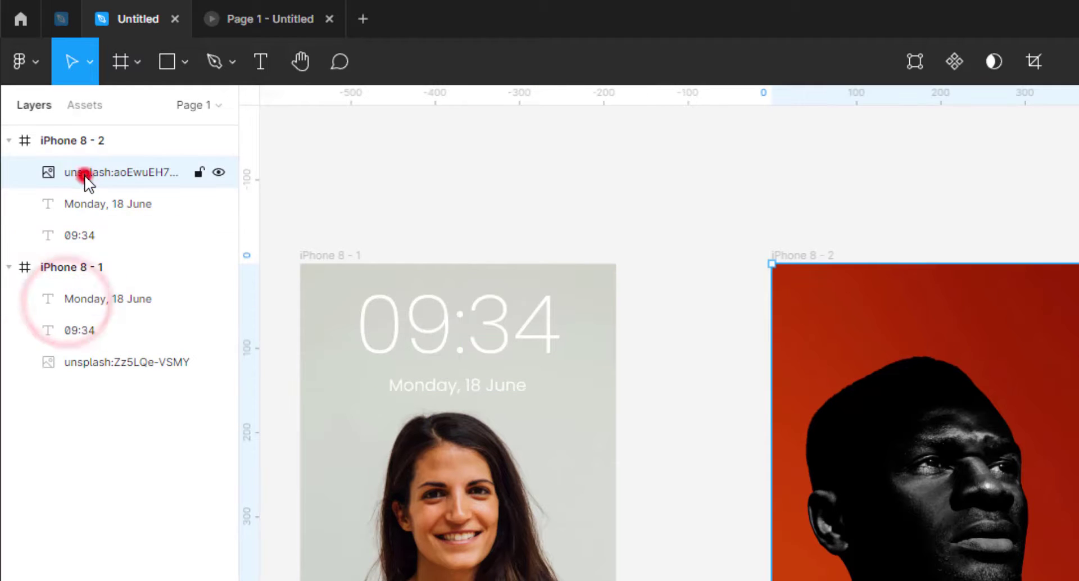
{"action": "left_click_drag", "start_coordinate": [84, 174], "coordinate": [109, 247]}
{"action": "left_click", "coordinate": [491, 84]}
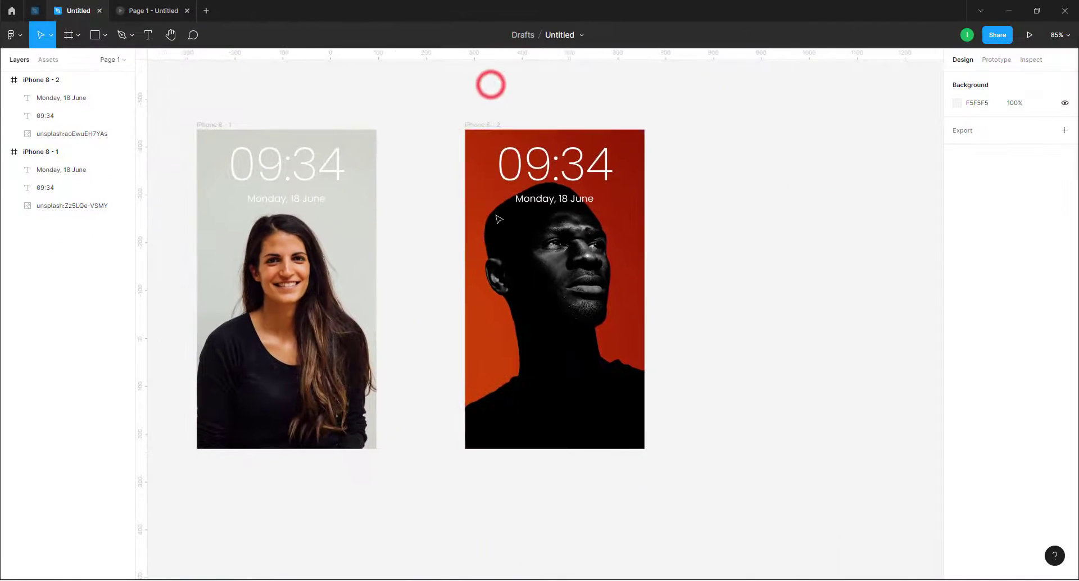
{"action": "scroll", "coordinate": [489, 248], "scroll_direction": "down", "scroll_amount": 3}
{"action": "scroll", "coordinate": [453, 293], "scroll_direction": "up", "scroll_amount": 4}
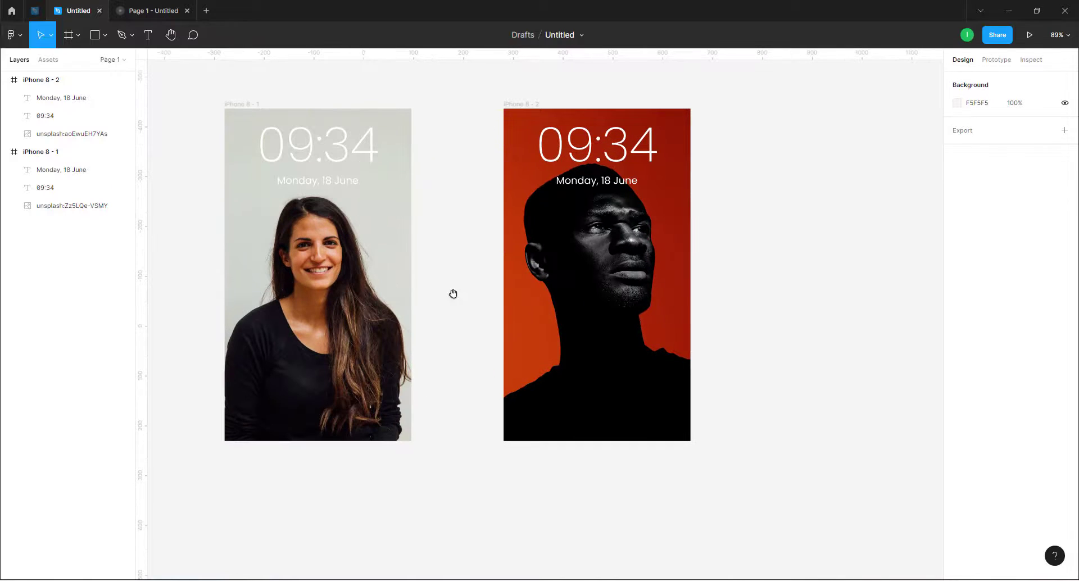
{"action": "left_click", "coordinate": [674, 451]}
{"action": "left_click_drag", "start_coordinate": [472, 435], "coordinate": [476, 443]}
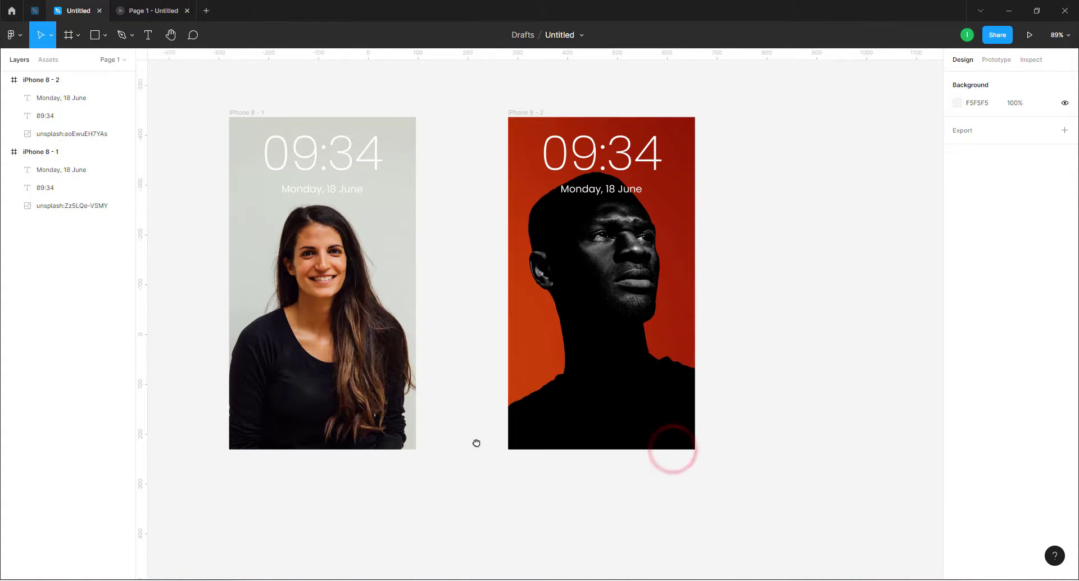
{"action": "left_click_drag", "start_coordinate": [441, 377], "coordinate": [444, 320]}
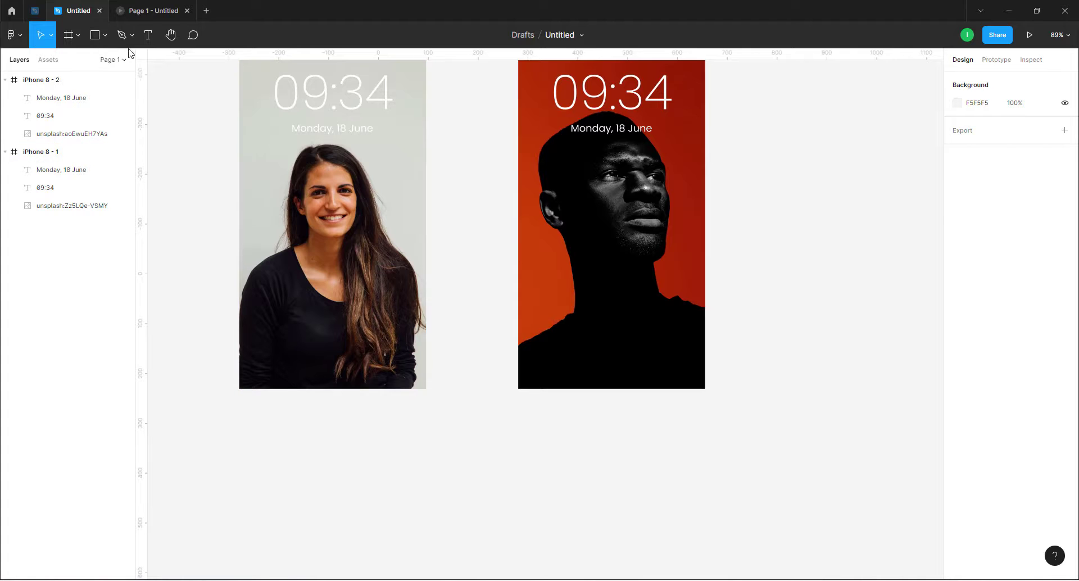
- Draw a short horizontal line near the bottom of the woman's lock screen
{"action": "left_click", "coordinate": [105, 35]}
{"action": "left_click", "coordinate": [82, 74]}
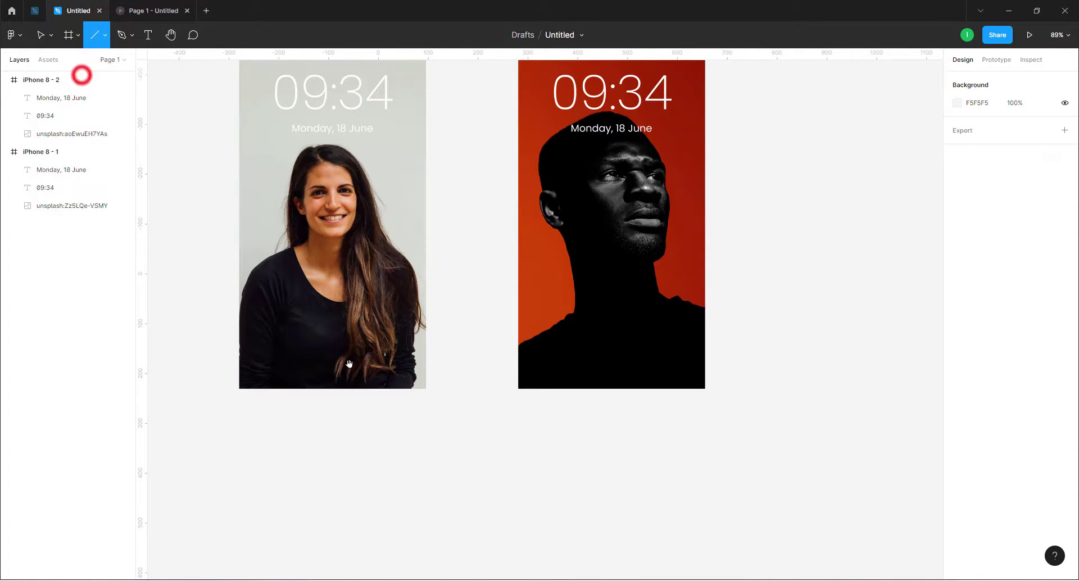
{"action": "scroll", "coordinate": [263, 289], "scroll_direction": "down", "scroll_amount": 3}
{"action": "scroll", "coordinate": [263, 289], "scroll_direction": "up", "scroll_amount": 5}
{"action": "scroll", "coordinate": [328, 306], "scroll_direction": "up", "scroll_amount": 1}
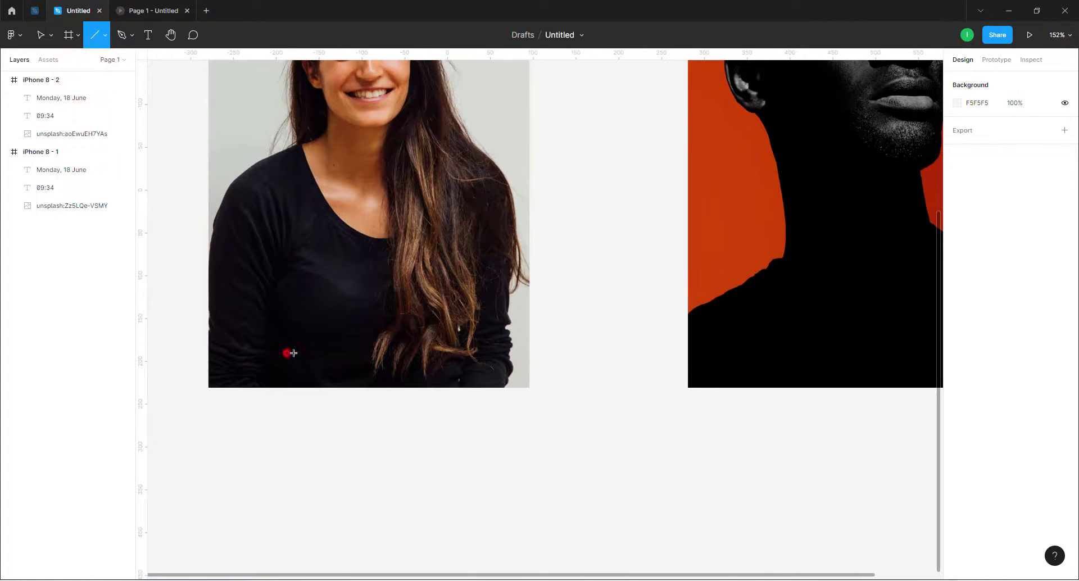
{"action": "left_click_drag", "start_coordinate": [287, 353], "coordinate": [412, 353]}
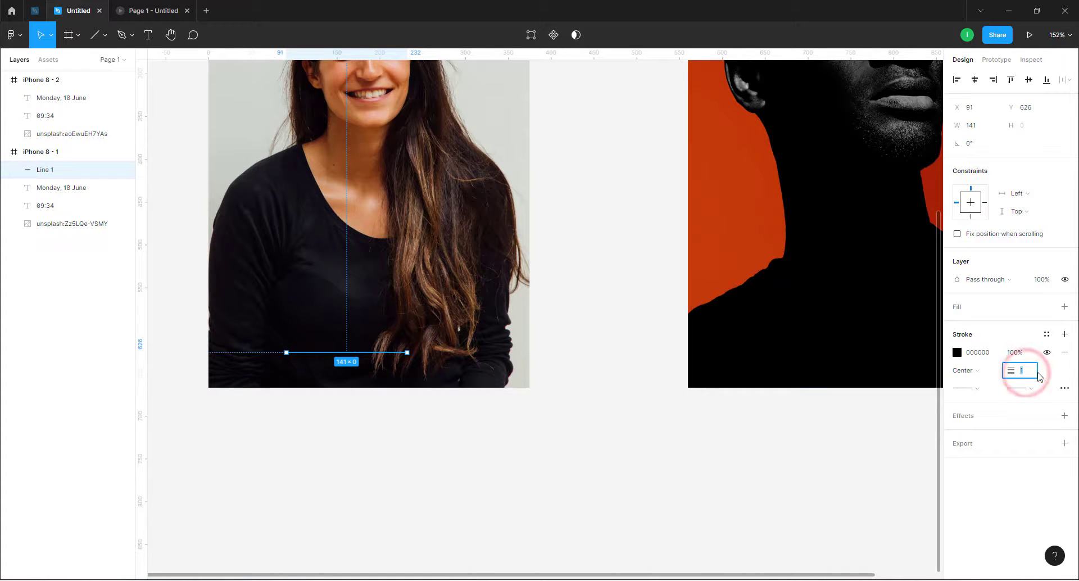
{"action": "type", "text": "4"}
- Give the line a stroke weight of 4 in white (FFFFFF)
{"action": "key", "text": "Return"}
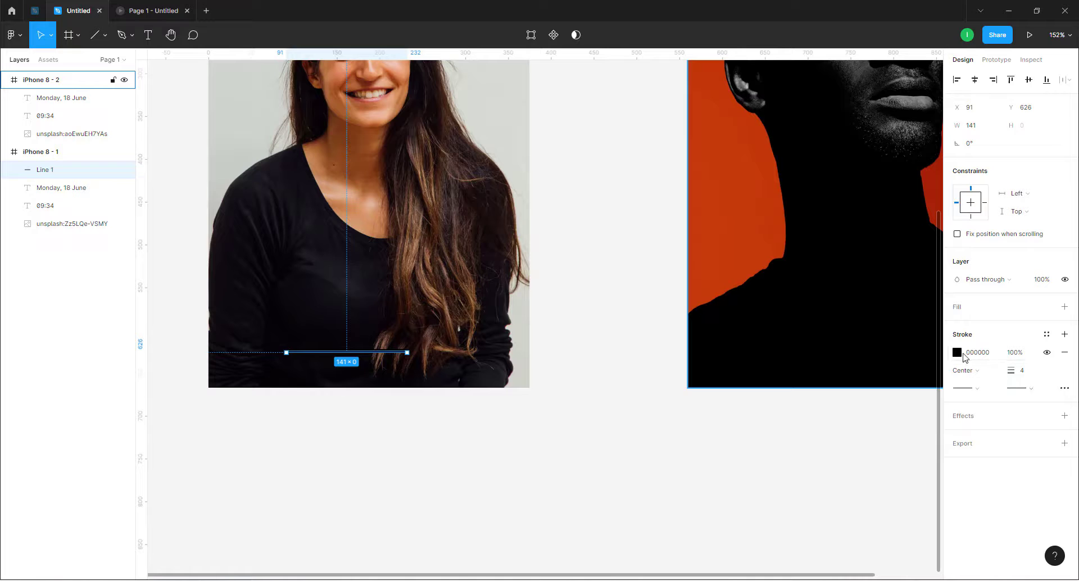
{"action": "left_click", "coordinate": [958, 353]}
{"action": "left_click", "coordinate": [834, 326]}
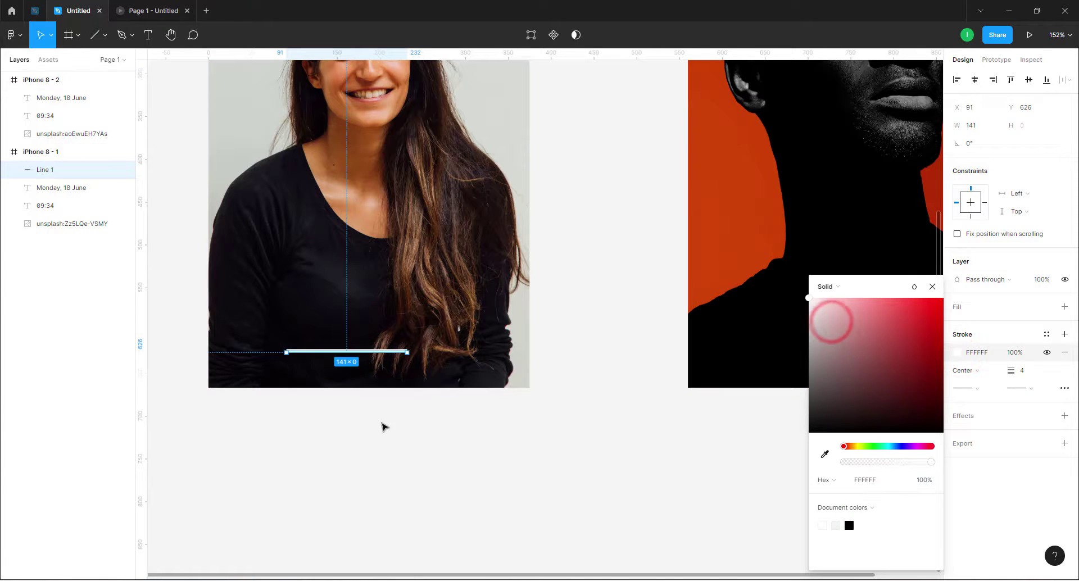
{"action": "left_click", "coordinate": [381, 422]}
{"action": "scroll", "coordinate": [328, 335], "scroll_direction": "down", "scroll_amount": 1}
{"action": "scroll", "coordinate": [329, 334], "scroll_direction": "right", "scroll_amount": 1}
{"action": "left_click", "coordinate": [326, 330]}
{"action": "scroll", "coordinate": [264, 338], "scroll_direction": "up", "scroll_amount": 1}
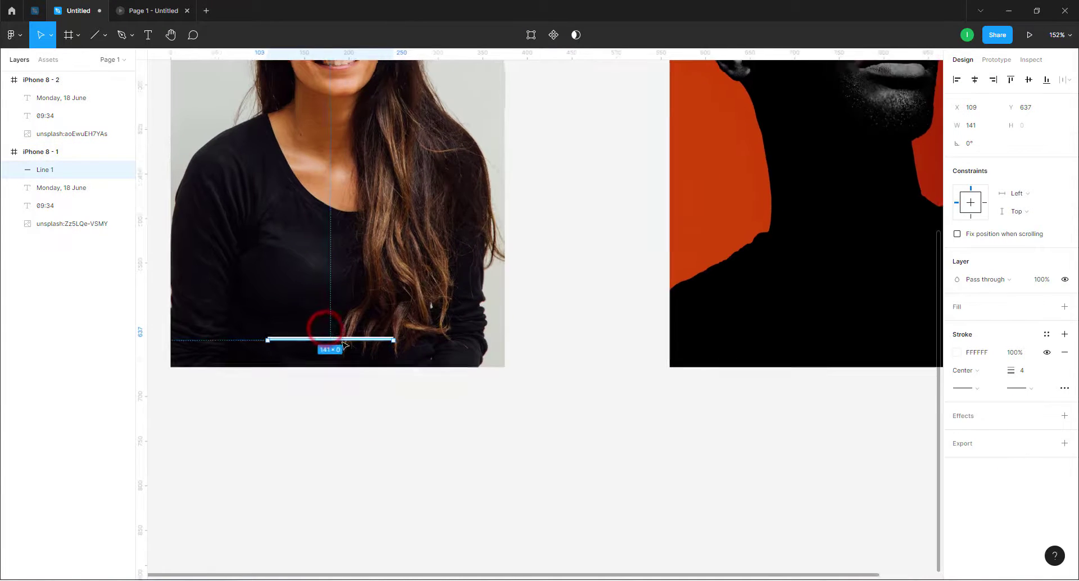
{"action": "scroll", "coordinate": [263, 342], "scroll_direction": "up", "scroll_amount": 4}
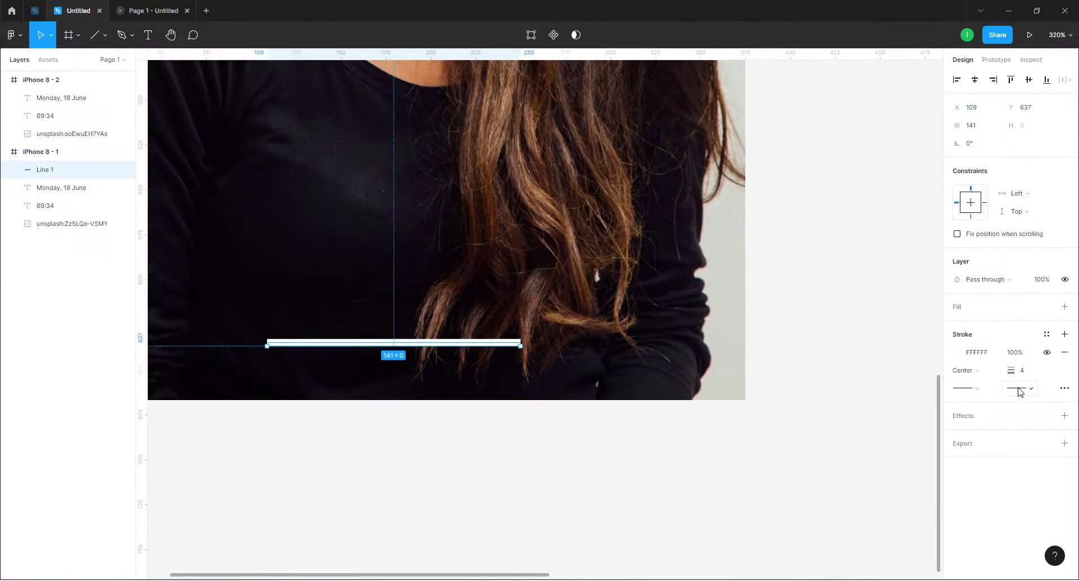
- Set Round end caps on the line and centre it horizontally in iPhone 8 - 1
{"action": "left_click", "coordinate": [1031, 386]}
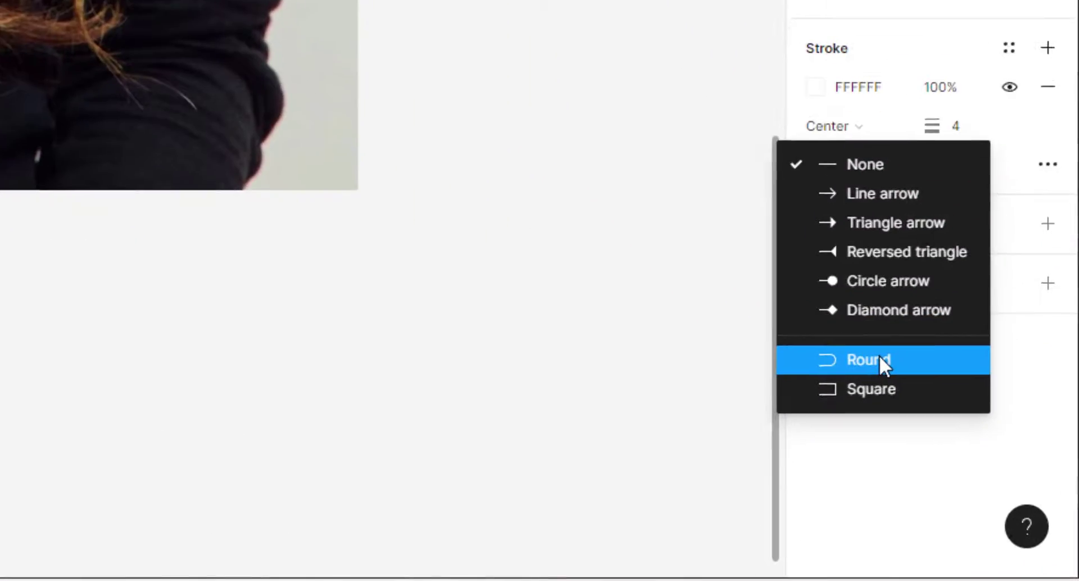
{"action": "left_click", "coordinate": [879, 360]}
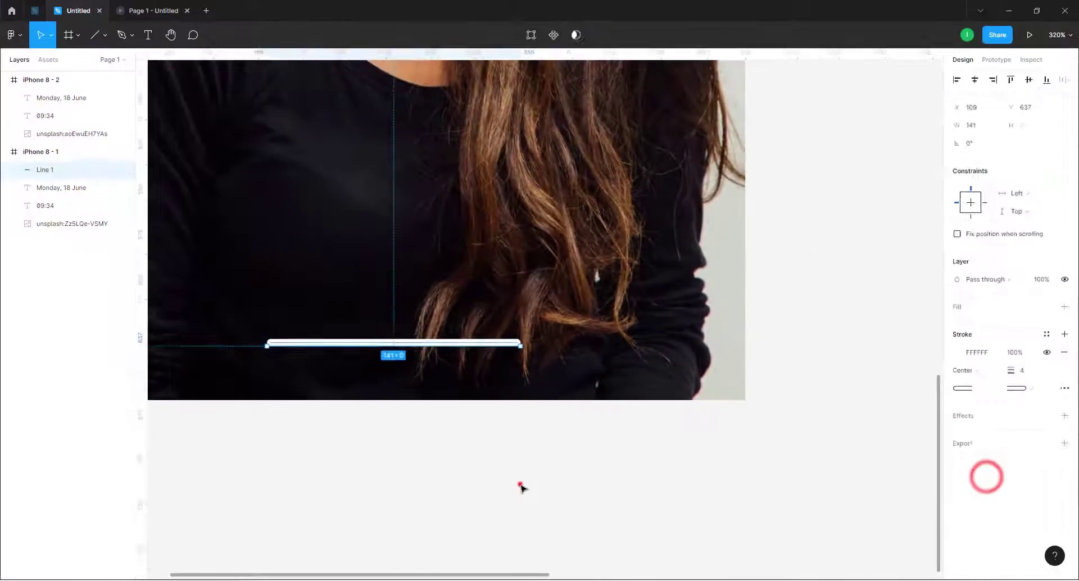
{"action": "left_click", "coordinate": [518, 484]}
{"action": "left_click", "coordinate": [437, 342]}
{"action": "left_click_drag", "start_coordinate": [403, 343], "coordinate": [417, 346]}
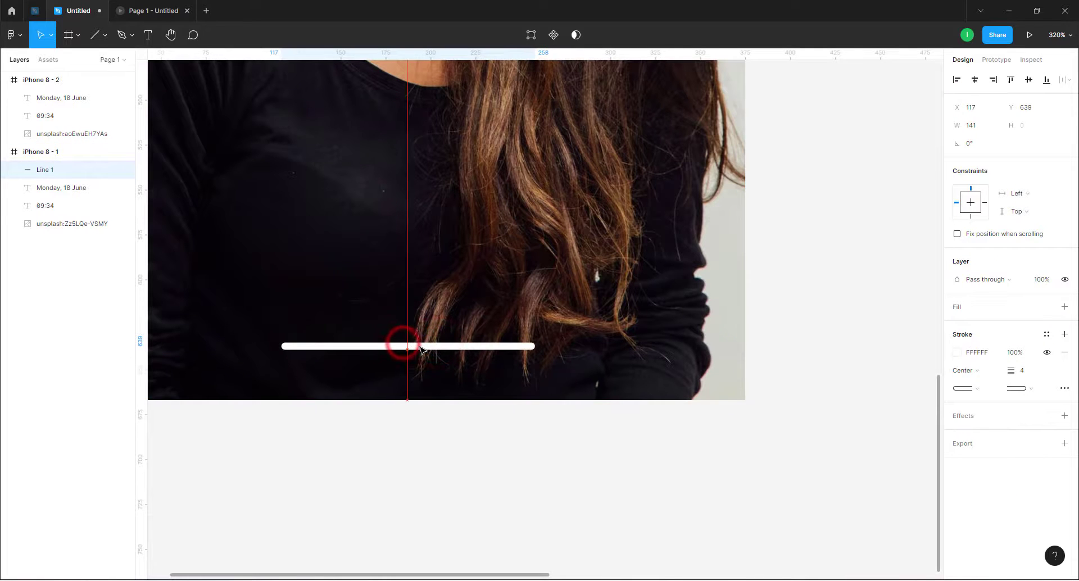
{"action": "scroll", "coordinate": [525, 361], "scroll_direction": "down", "scroll_amount": 5, "text": "ctrl"}
{"action": "left_click", "coordinate": [510, 450]}
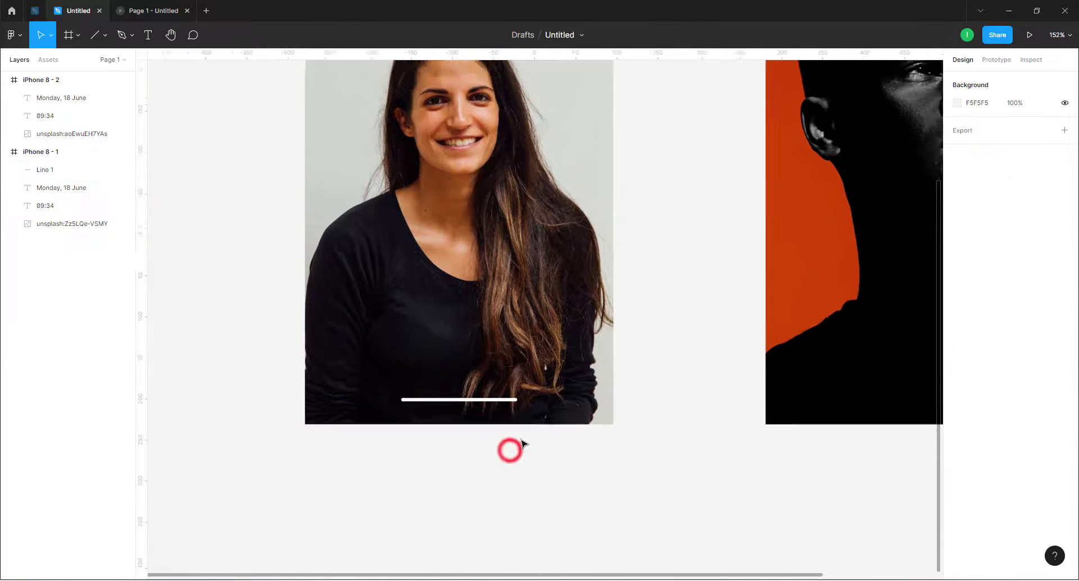
{"action": "scroll", "coordinate": [507, 449], "scroll_direction": "down", "scroll_amount": 3, "text": "ctrl"}
{"action": "scroll", "coordinate": [480, 395], "scroll_direction": "down", "scroll_amount": 1, "text": "ctrl"}
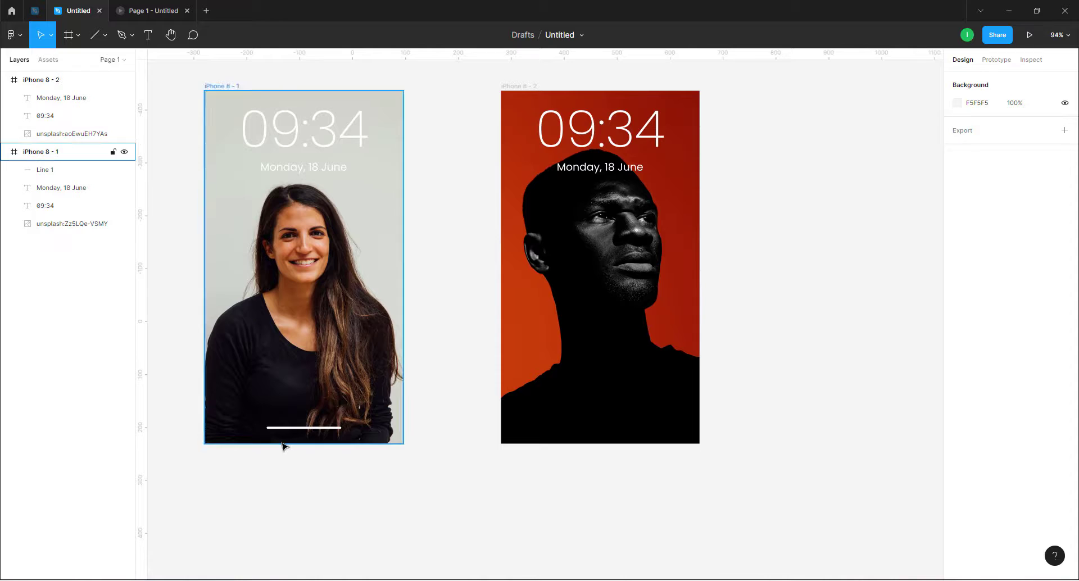
- Copy the white home bar Line 1 from iPhone 8 - 1 into iPhone 8 - 2
{"action": "left_click", "coordinate": [306, 430]}
{"action": "key", "text": "ctrl+c"}
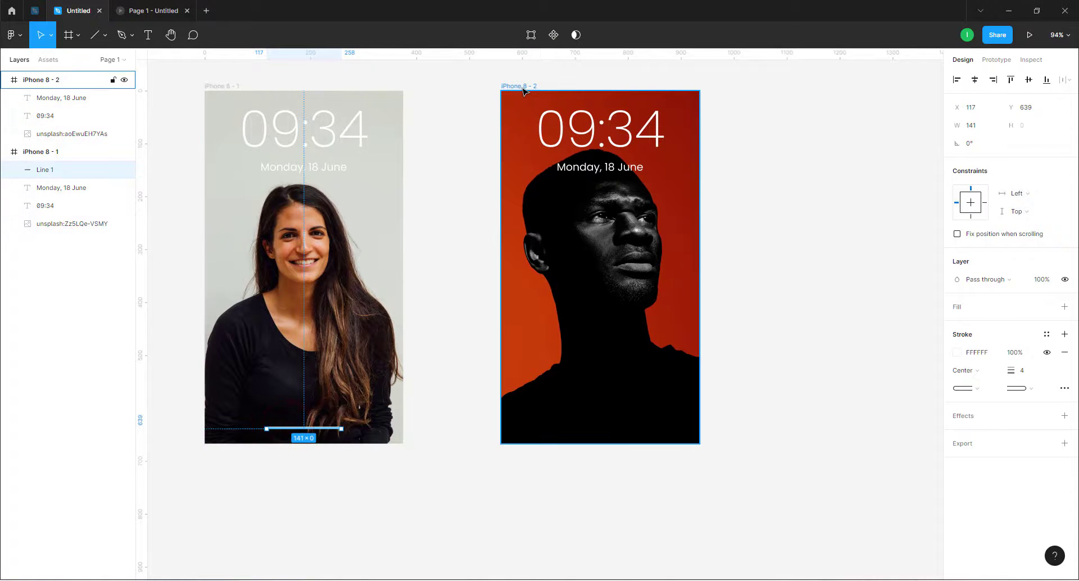
{"action": "left_click", "coordinate": [520, 86]}
{"action": "key", "text": "ctrl+v"}
- Centre the pasted home bar horizontally within iPhone 8 - 2
{"action": "left_click", "coordinate": [776, 371]}
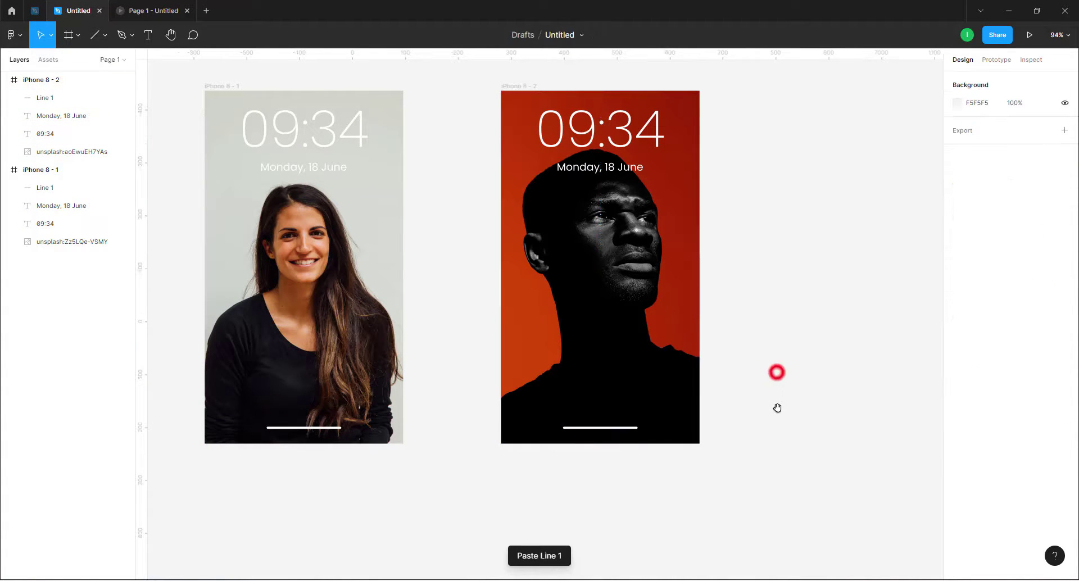
{"action": "scroll", "coordinate": [776, 382], "scroll_direction": "right", "scroll_amount": 1}
{"action": "left_click", "coordinate": [572, 419]}
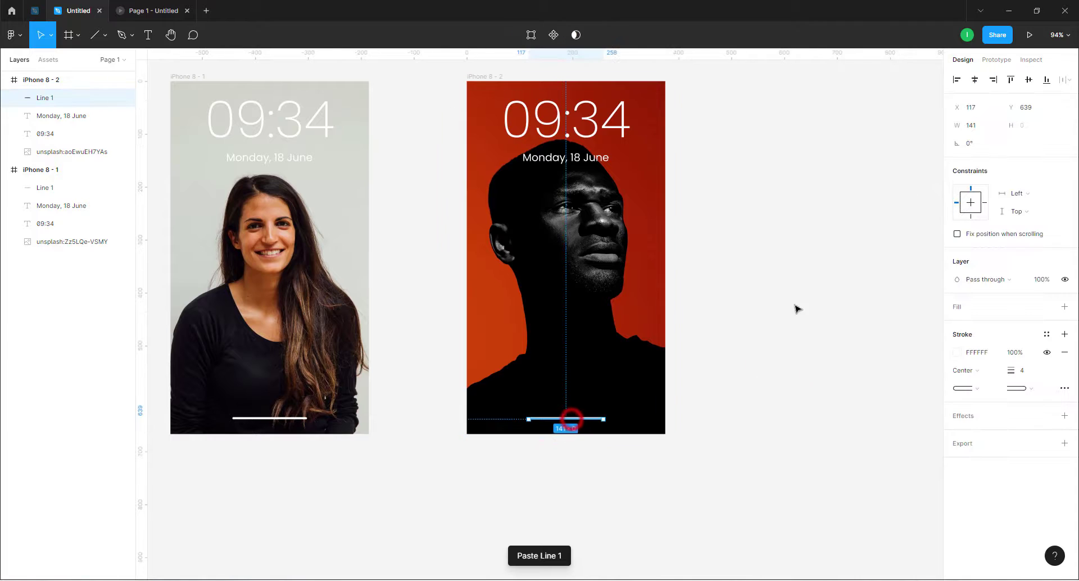
{"action": "left_click", "coordinate": [976, 77]}
{"action": "left_click", "coordinate": [679, 442]}
{"action": "scroll", "coordinate": [696, 357], "scroll_direction": "up", "scroll_amount": 1}
{"action": "scroll", "coordinate": [695, 357], "scroll_direction": "left", "scroll_amount": 1}
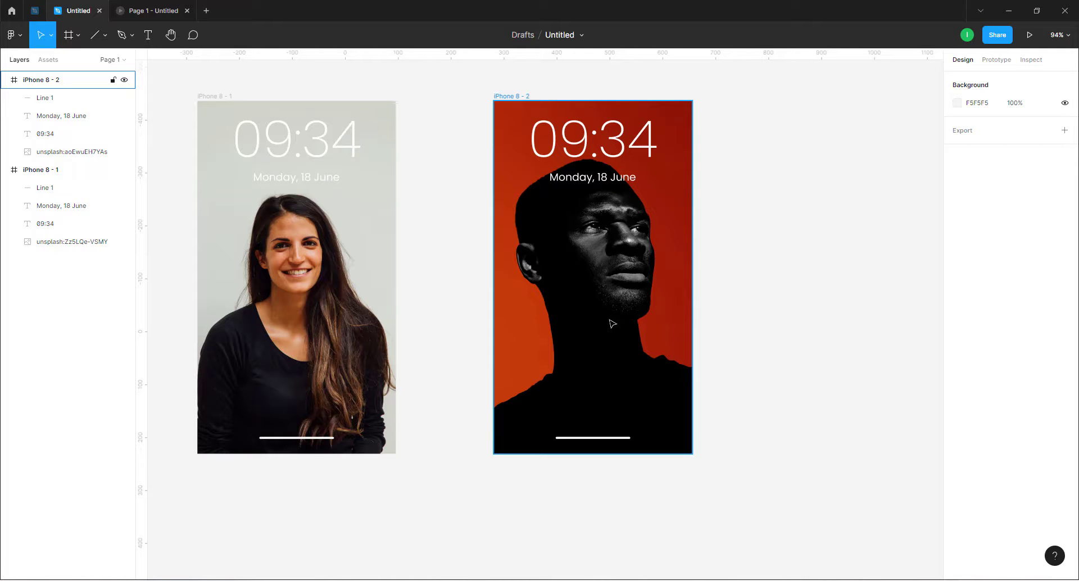
{"action": "left_click_drag", "start_coordinate": [444, 262], "coordinate": [414, 264]}
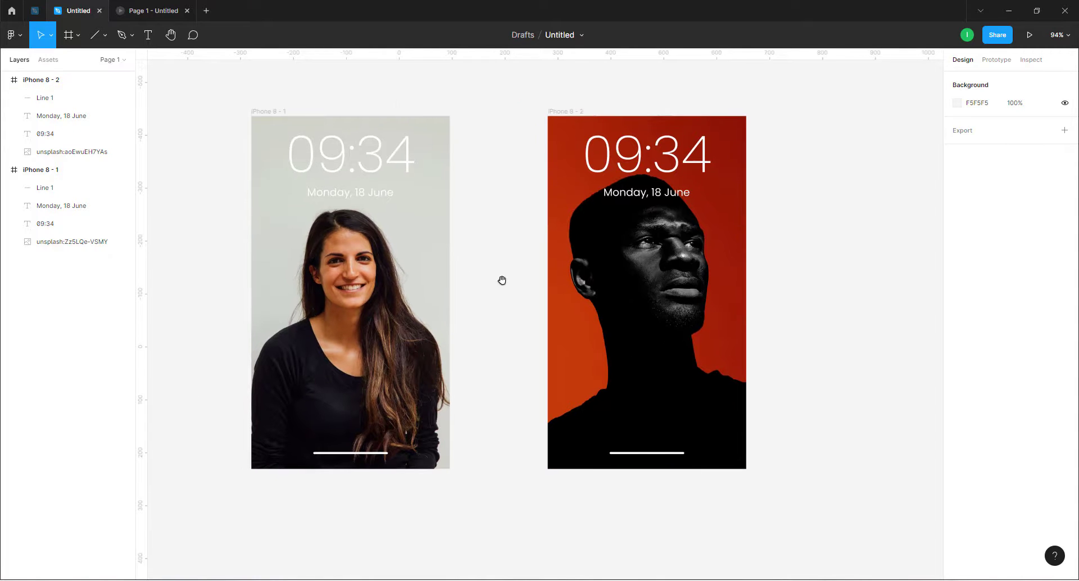
- Link iPhone 8 - 1 to iPhone 8 - 2 with an On drag trigger and Smart animate
{"action": "left_click", "coordinate": [221, 105]}
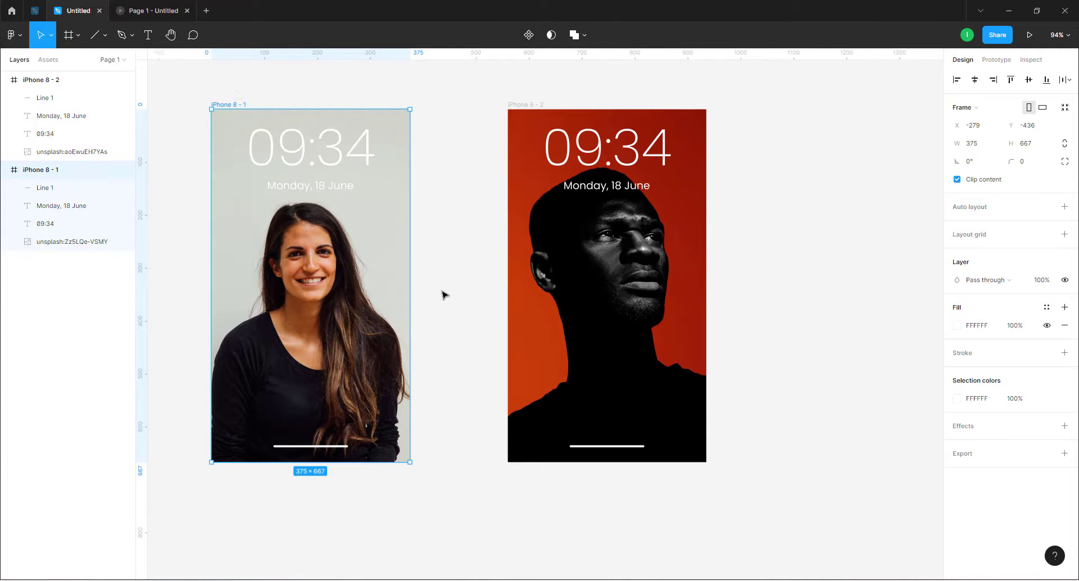
{"action": "left_click", "coordinate": [991, 60]}
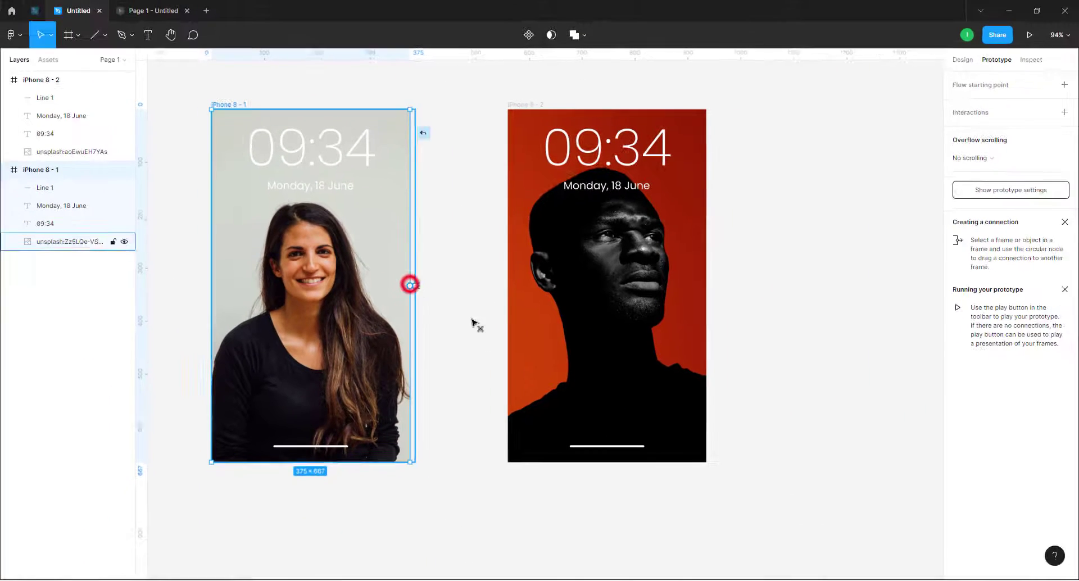
{"action": "left_click_drag", "start_coordinate": [526, 287], "coordinate": [527, 312]}
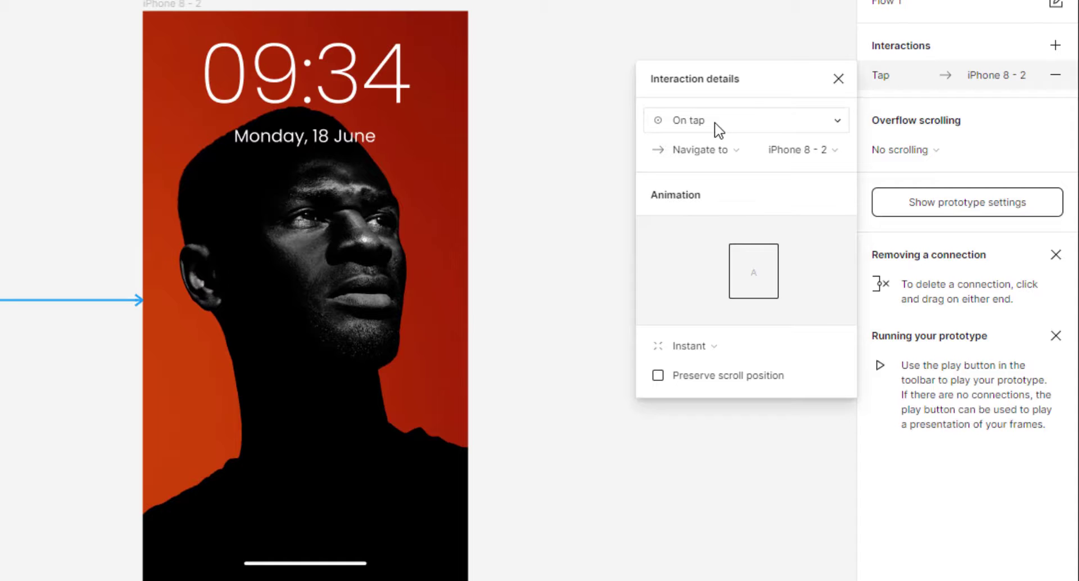
{"action": "left_click", "coordinate": [714, 121]}
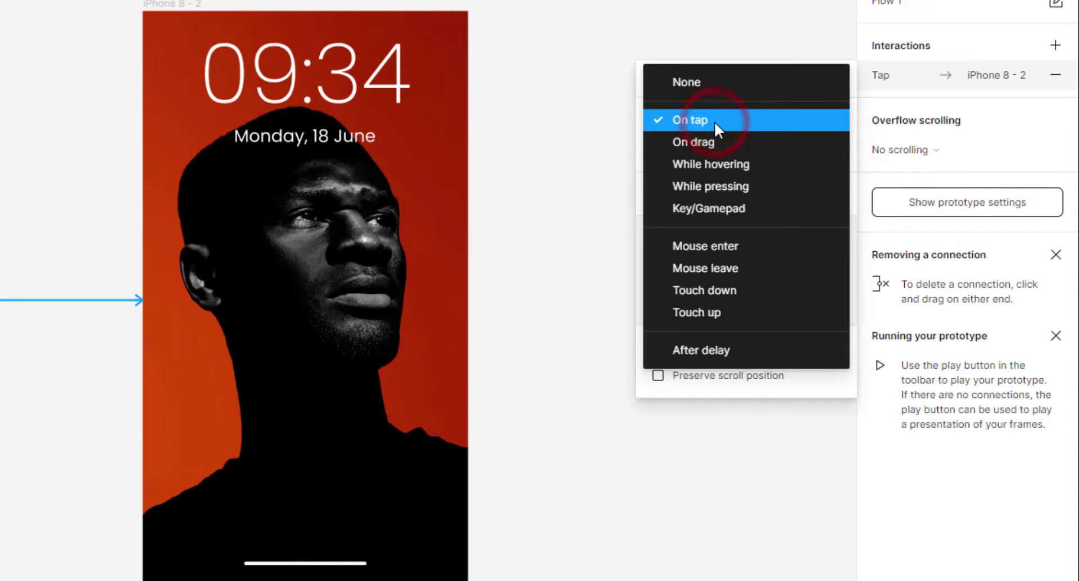
{"action": "left_click", "coordinate": [710, 144]}
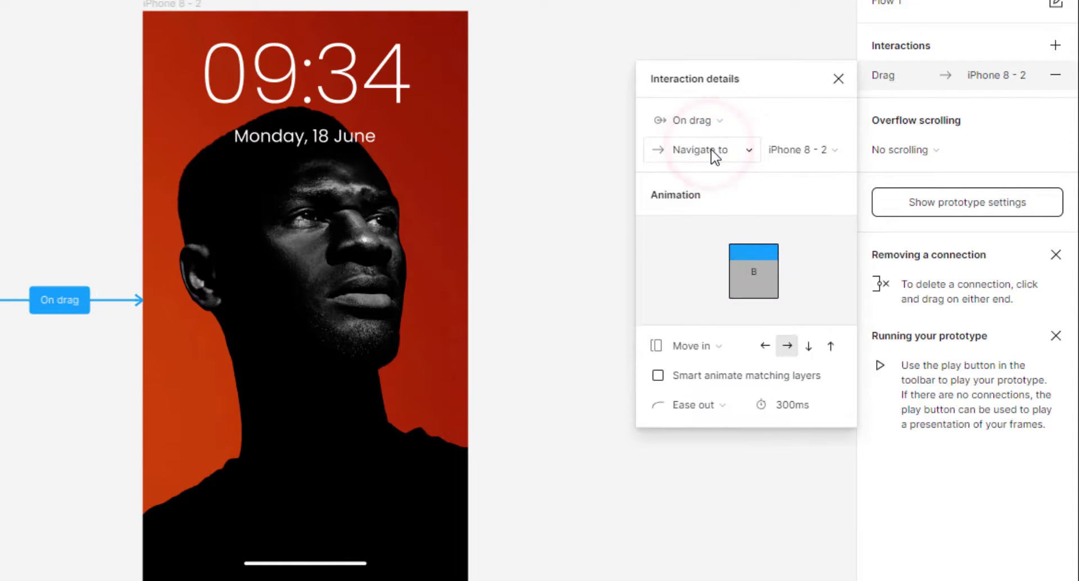
{"action": "left_click", "coordinate": [720, 349]}
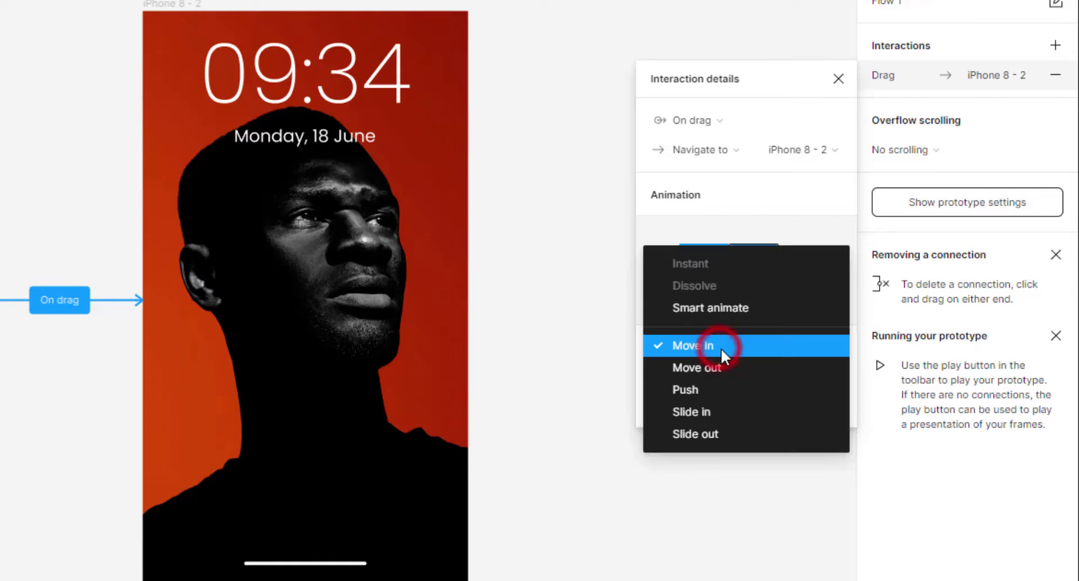
{"action": "left_click", "coordinate": [724, 310]}
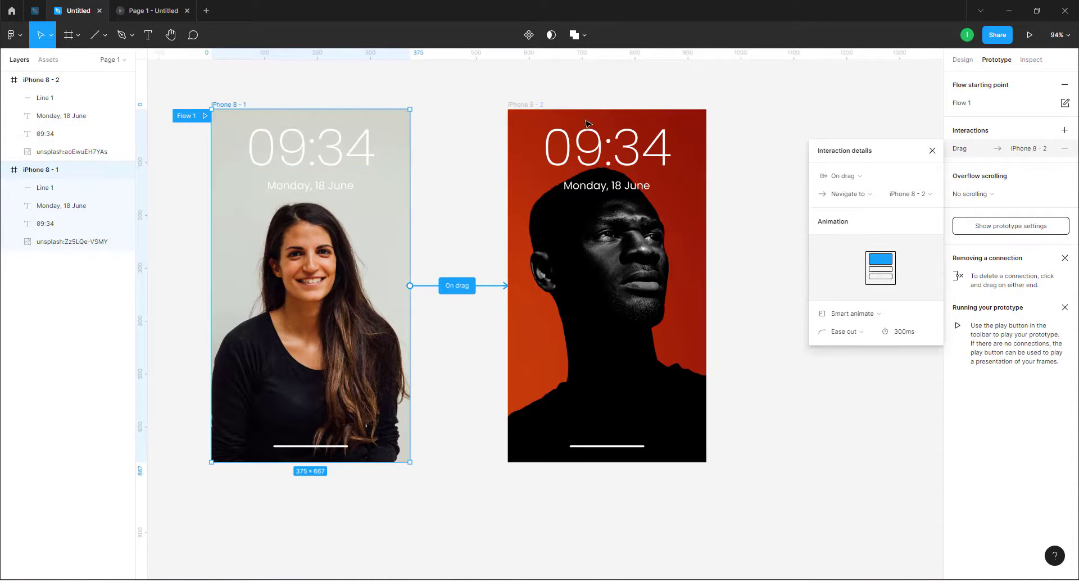
{"action": "left_click", "coordinate": [533, 103]}
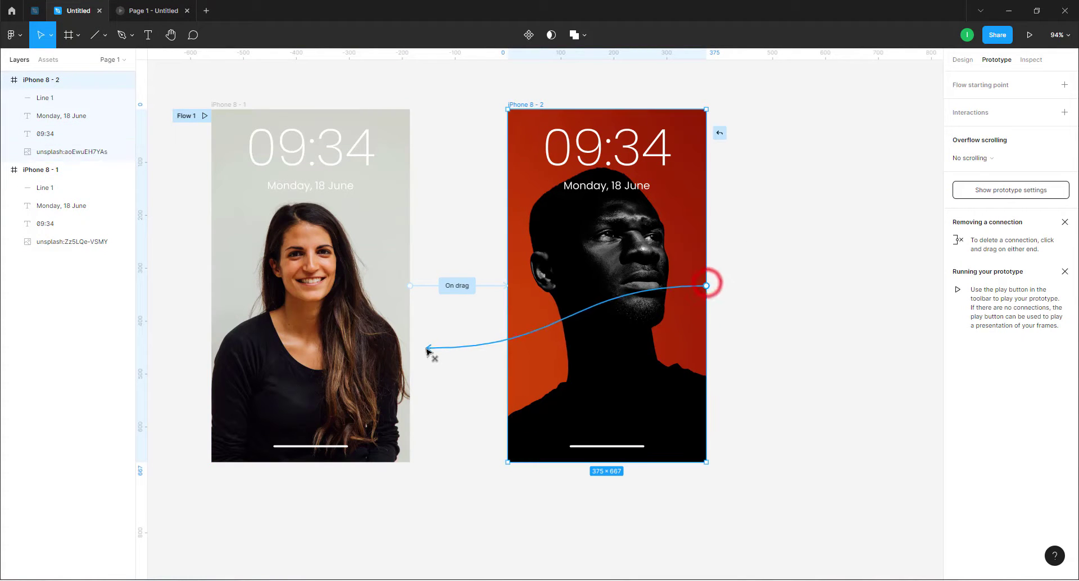
- Link iPhone 8 - 2 back to iPhone 8 - 1 using After delay (800ms) with Smart animate
{"action": "left_click_drag", "start_coordinate": [706, 288], "coordinate": [407, 355]}
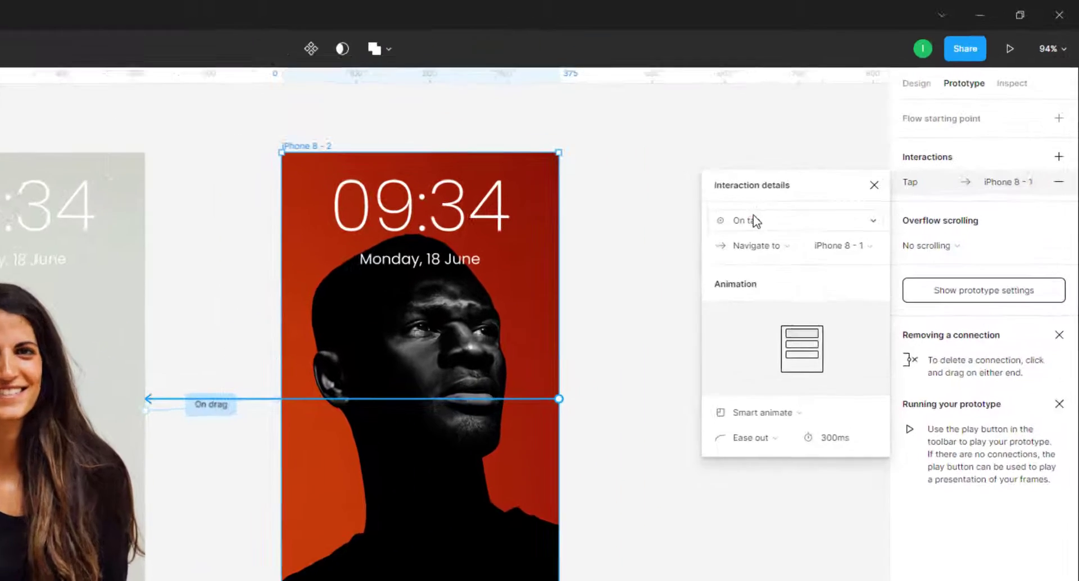
{"action": "left_click", "coordinate": [844, 154]}
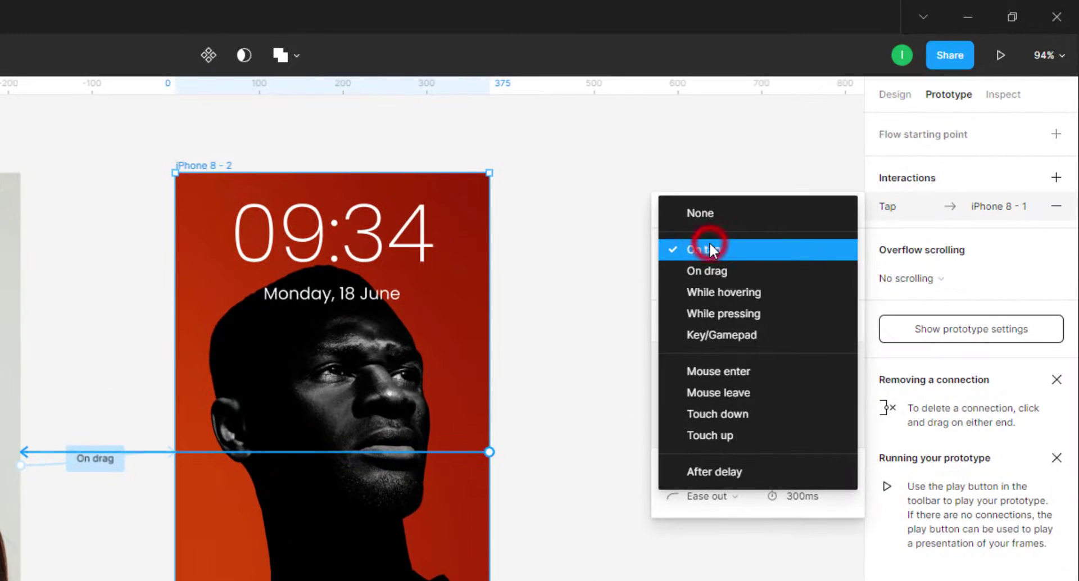
{"action": "left_click", "coordinate": [731, 471]}
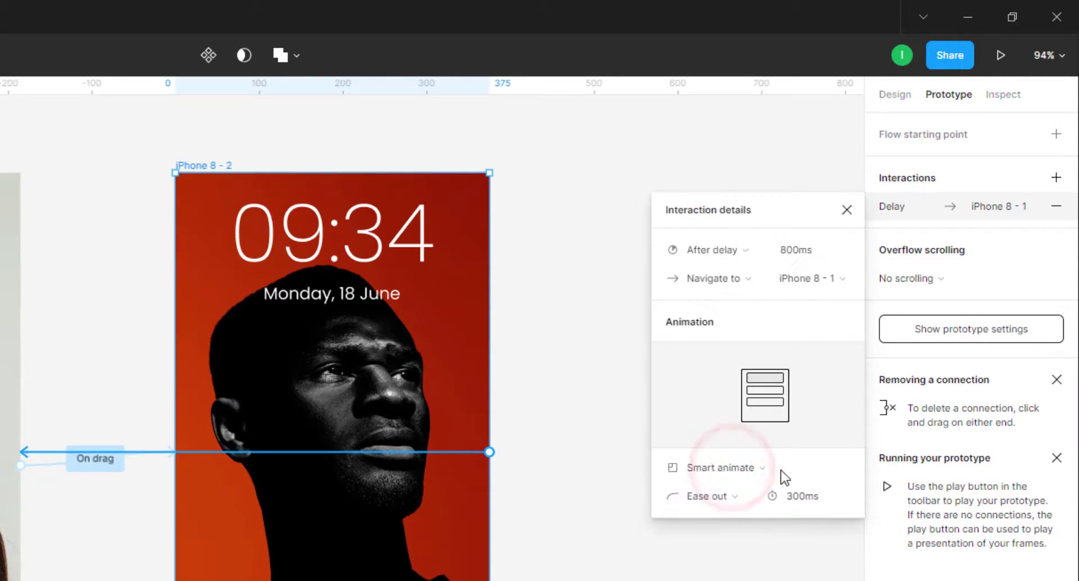
{"action": "left_click", "coordinate": [739, 475]}
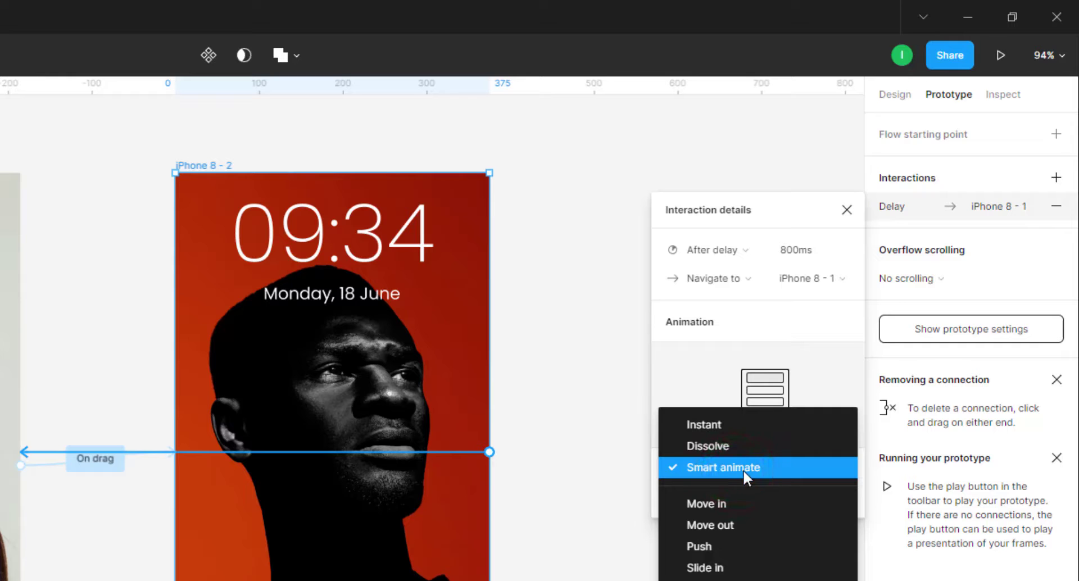
{"action": "left_click", "coordinate": [743, 470]}
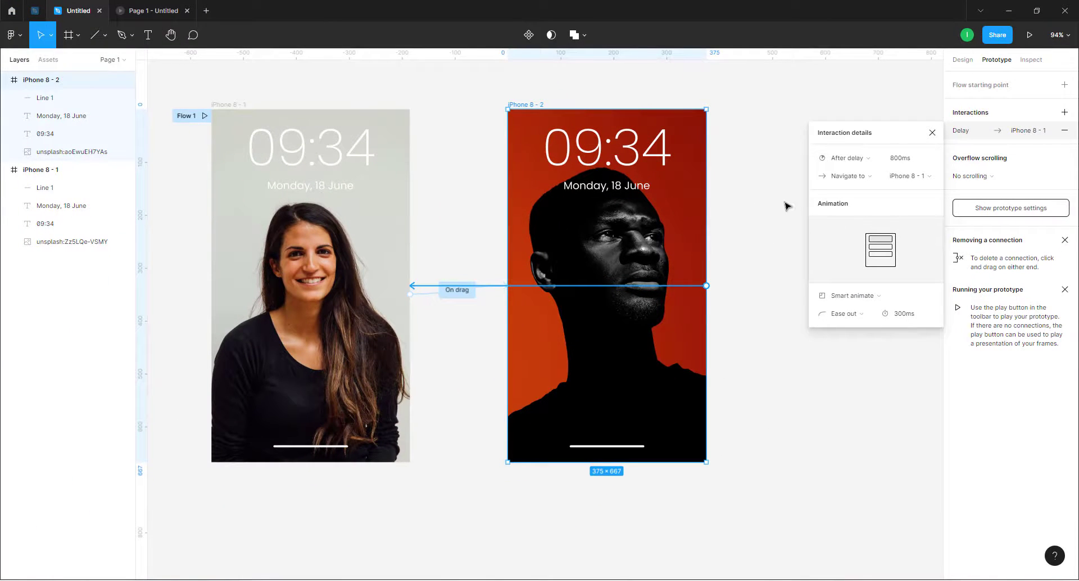
- Play Flow 1 and repeatedly test the home-bar drag transition and delayed return
{"action": "left_click", "coordinate": [204, 117]}
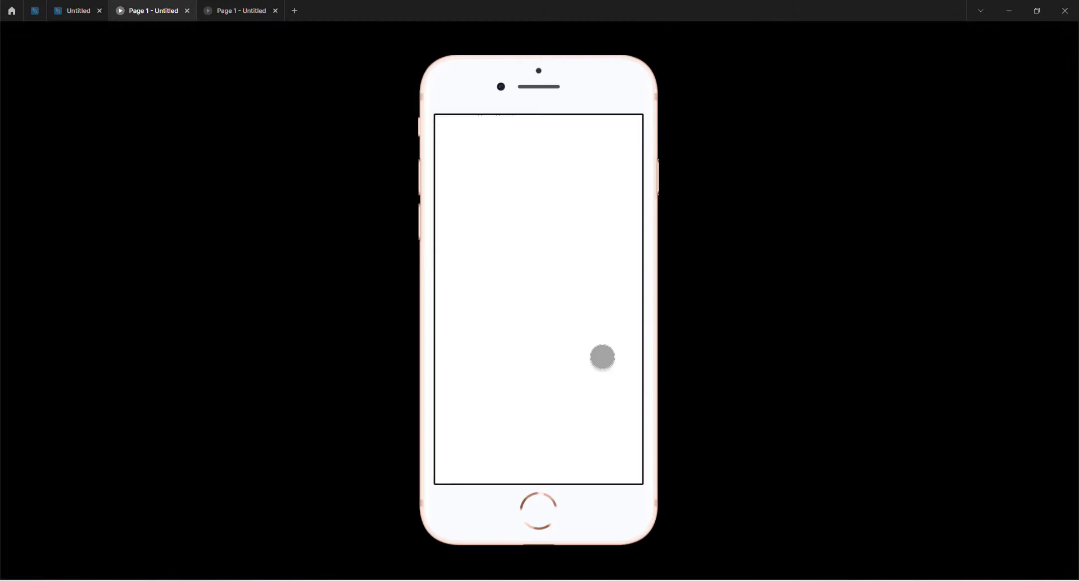
{"action": "left_click", "coordinate": [538, 228]}
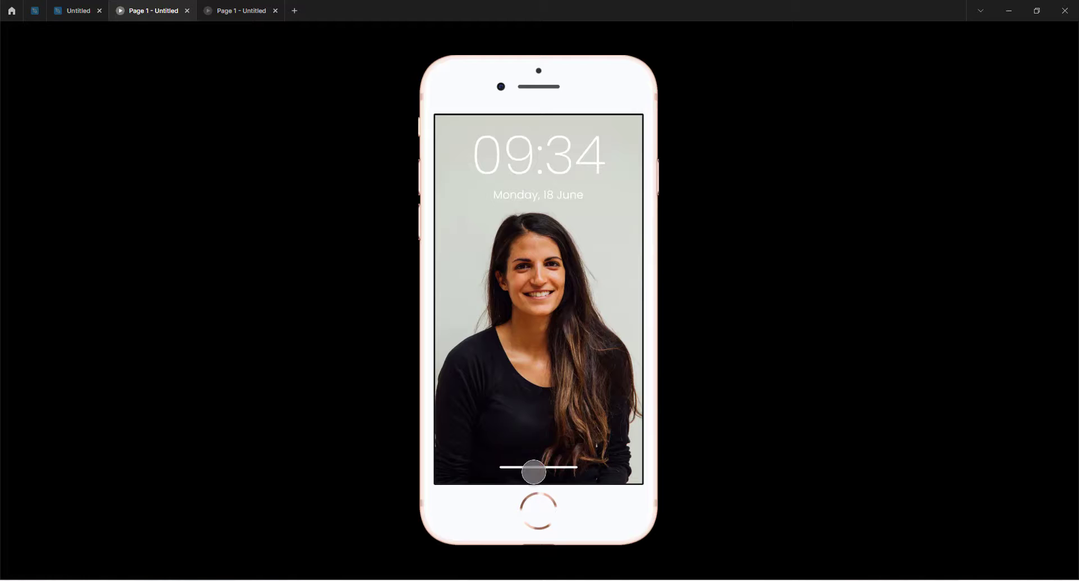
{"action": "left_click", "coordinate": [535, 470]}
{"action": "left_click", "coordinate": [552, 318]}
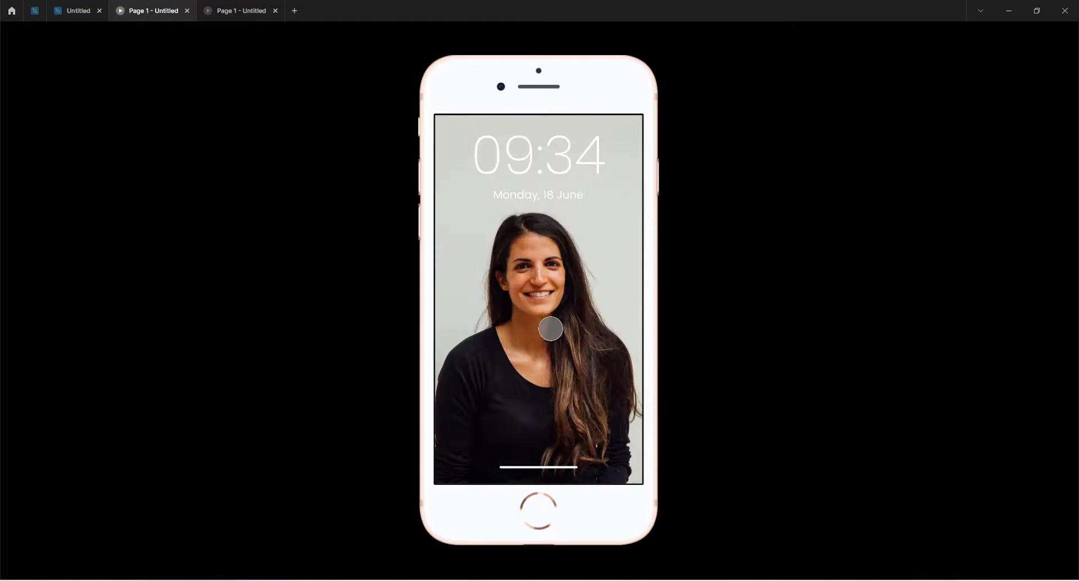
{"action": "left_click", "coordinate": [543, 474]}
{"action": "left_click", "coordinate": [554, 335]}
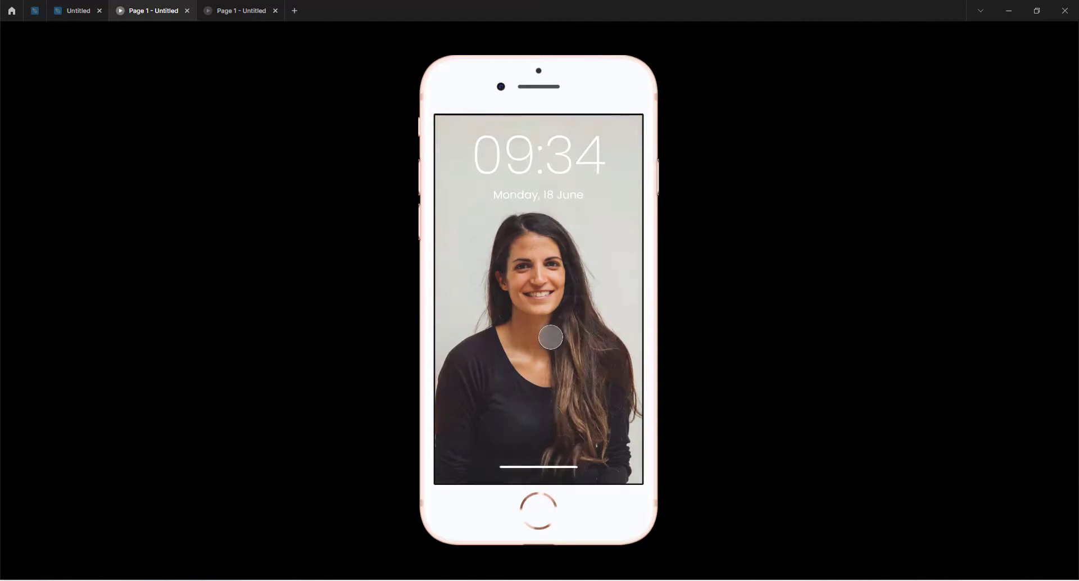
{"action": "left_click", "coordinate": [542, 469]}
{"action": "left_click", "coordinate": [549, 393]}
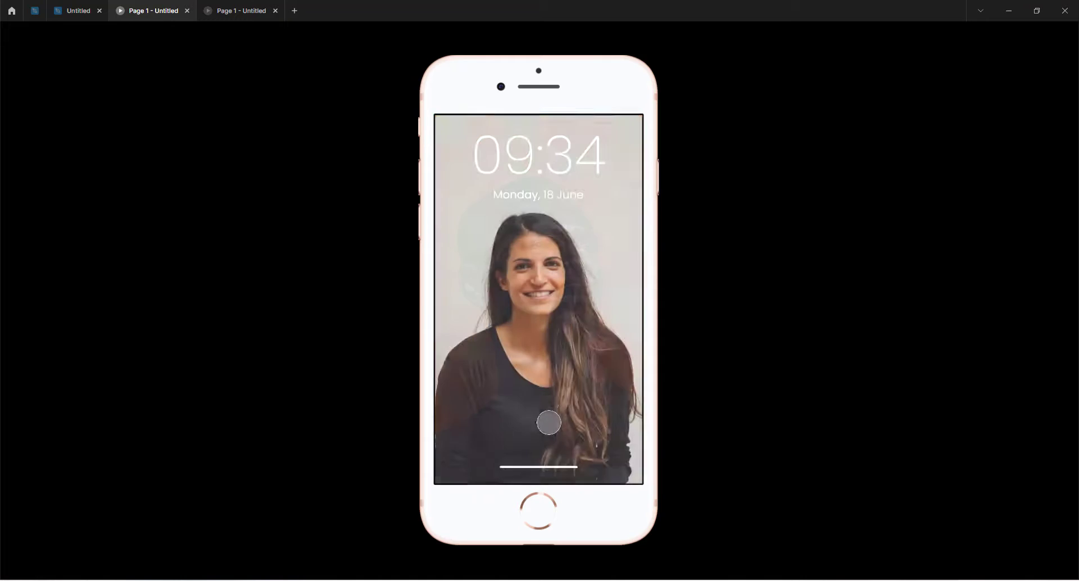
{"action": "left_click", "coordinate": [574, 467]}
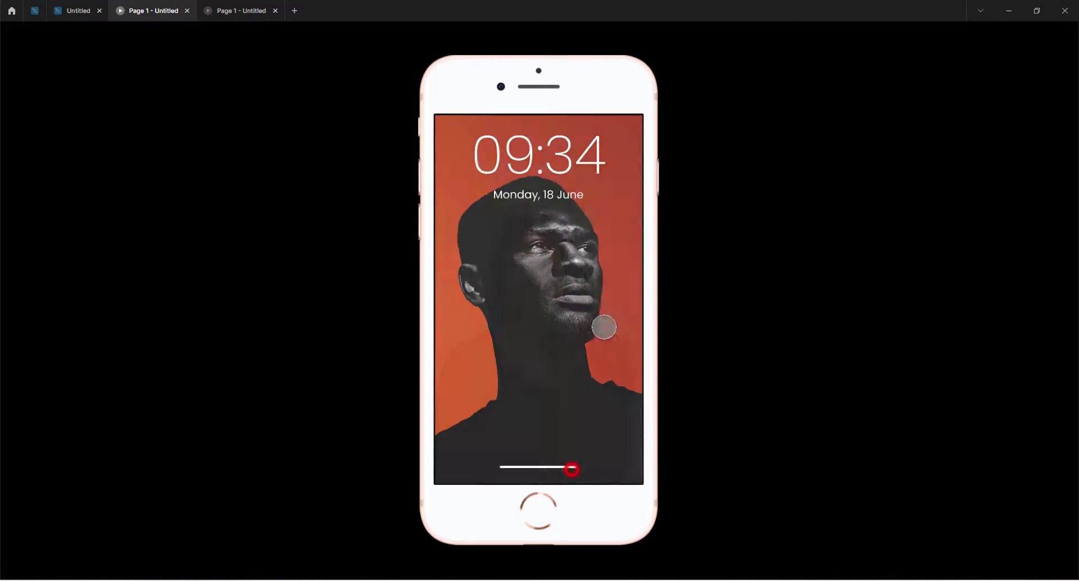
{"action": "left_click", "coordinate": [621, 229]}
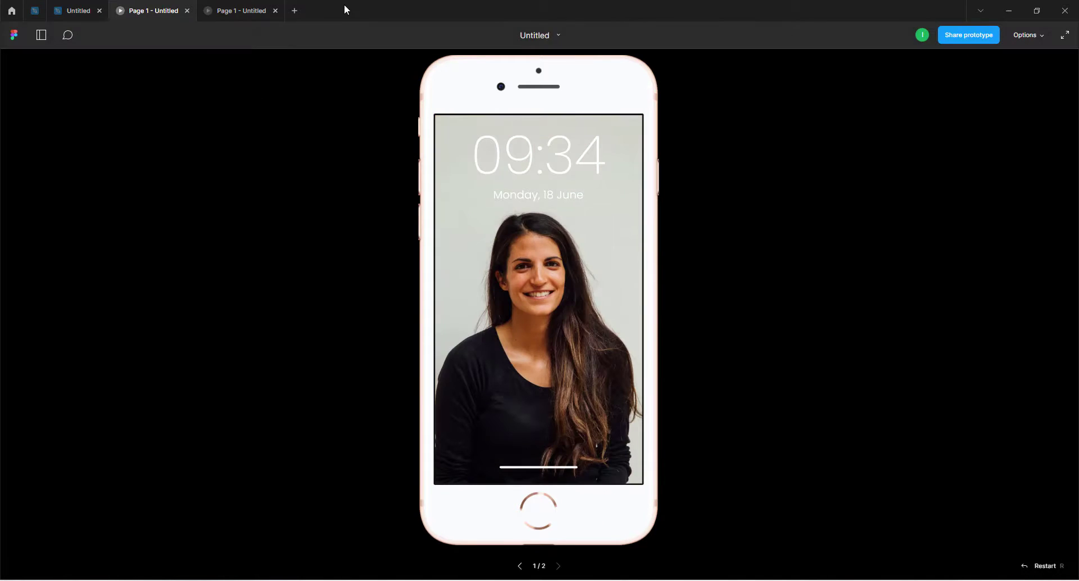
- Return to the editor, advancing the other preview tab once before going back
{"action": "left_click", "coordinate": [61, 13]}
{"action": "scroll", "coordinate": [448, 385], "scroll_direction": "down", "scroll_amount": 3}
{"action": "left_click_drag", "start_coordinate": [422, 362], "coordinate": [380, 335]}
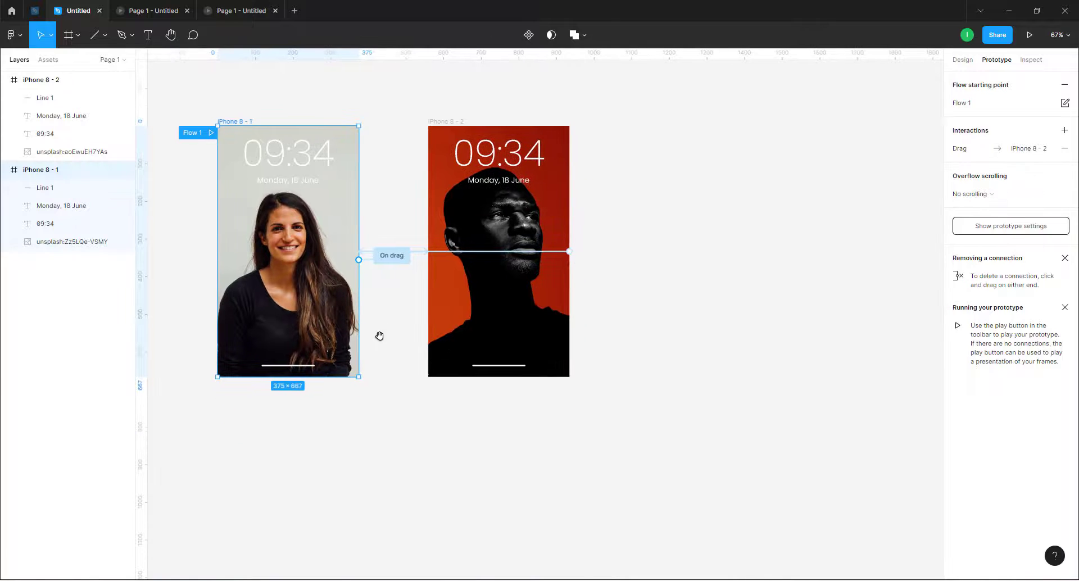
{"action": "left_click", "coordinate": [233, 11]}
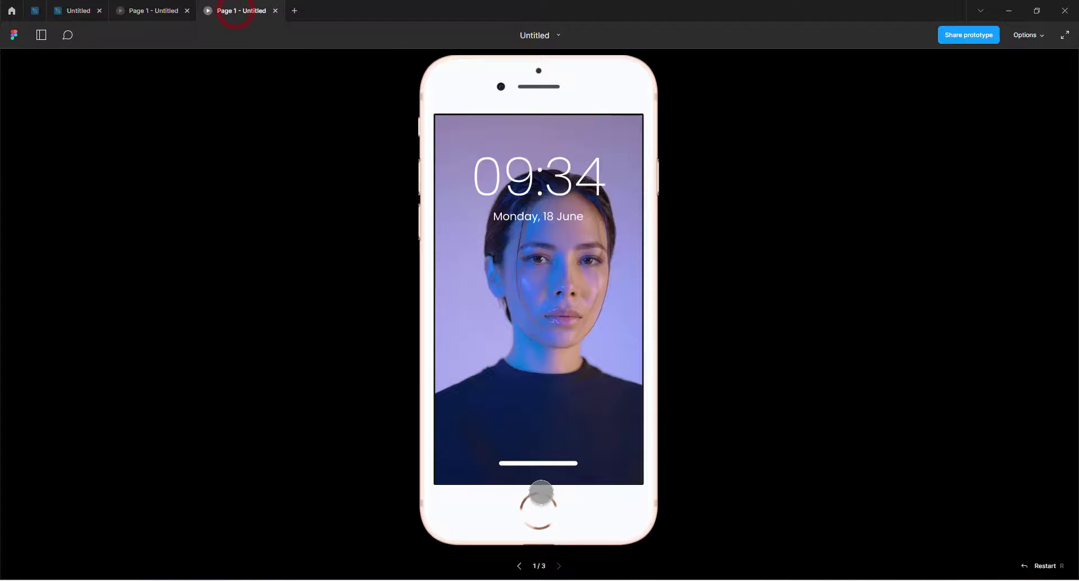
{"action": "left_click", "coordinate": [556, 464]}
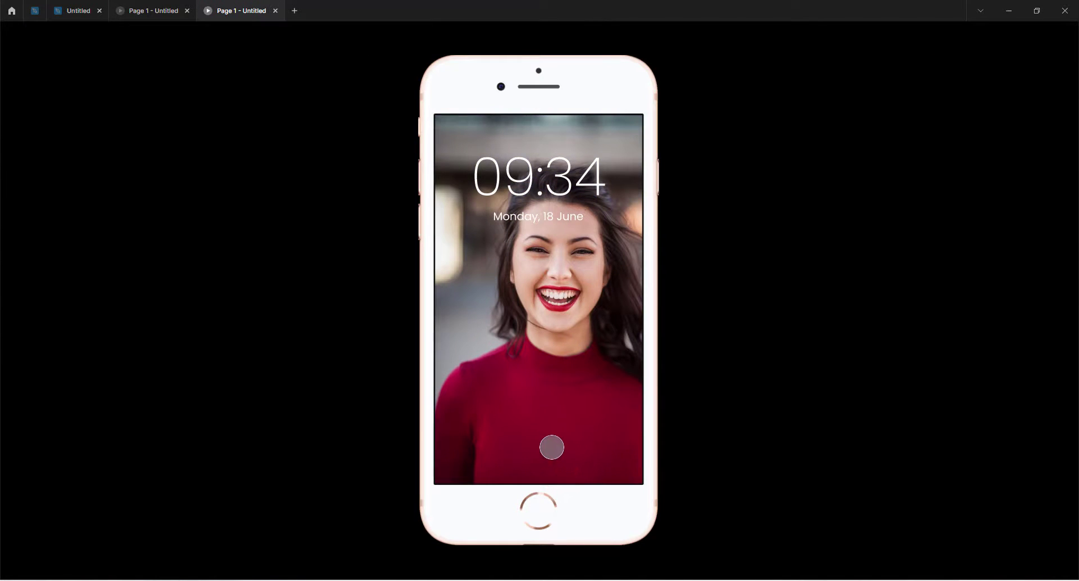
{"action": "left_click", "coordinate": [71, 10]}
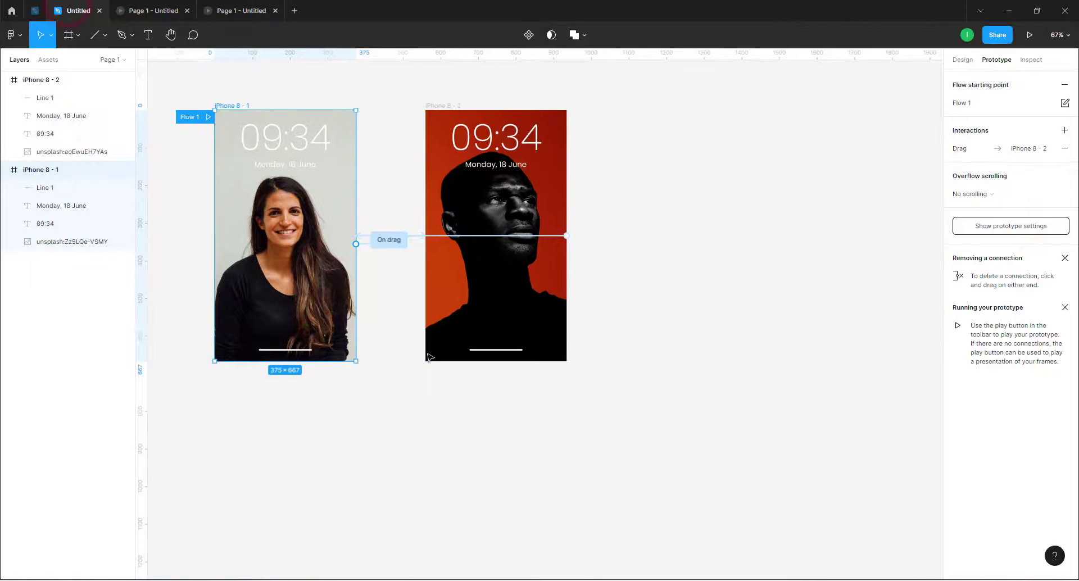
- Duplicate iPhone 8 - 2 as iPhone 8 - 3 and nudge iPhone 8 - 2's home bar upward
{"action": "left_click_drag", "start_coordinate": [410, 139], "coordinate": [581, 147]}
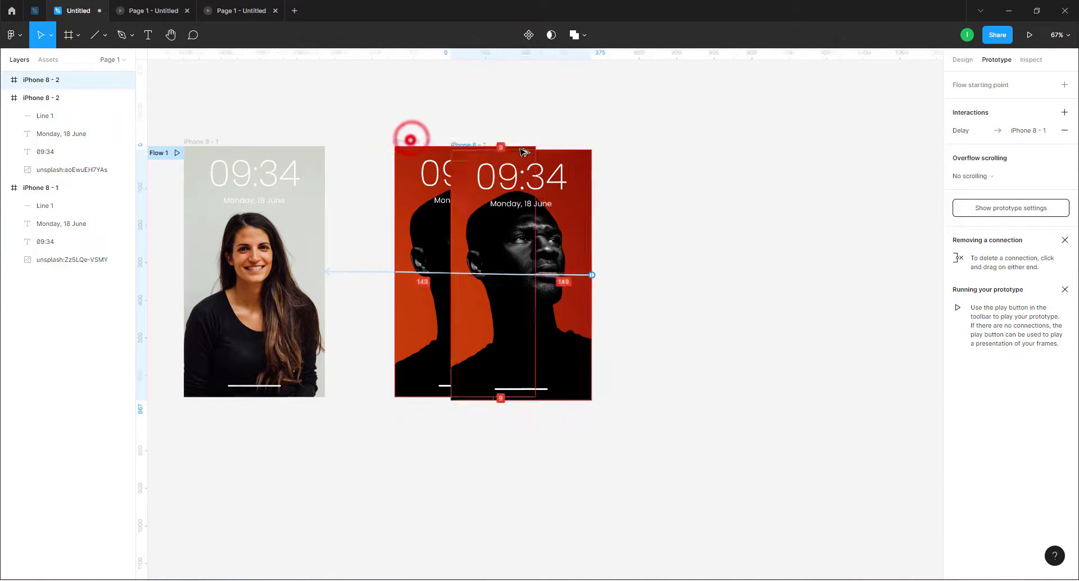
{"action": "left_click", "coordinate": [503, 432]}
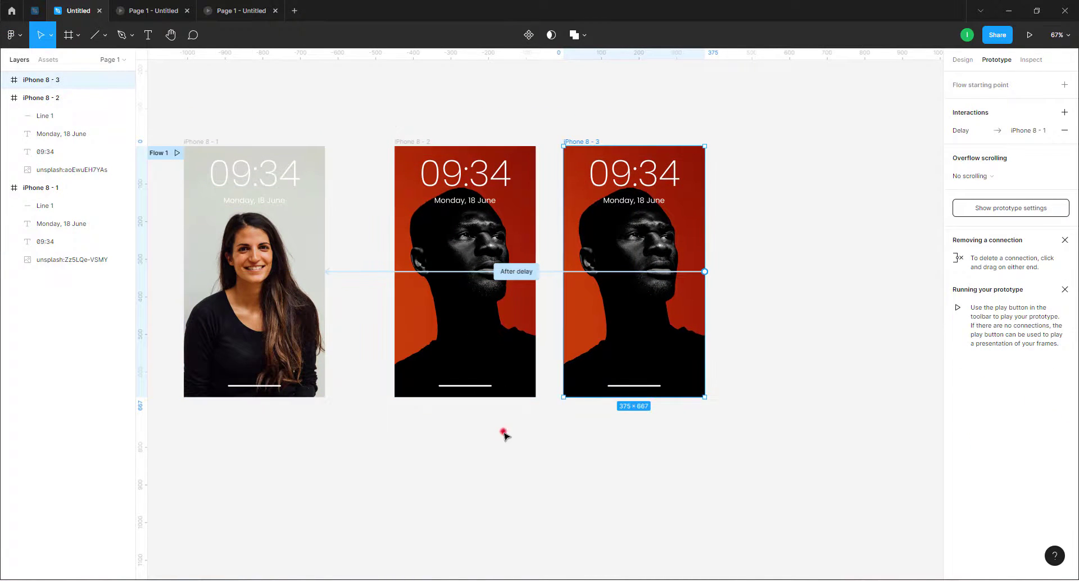
{"action": "left_click", "coordinate": [464, 386]}
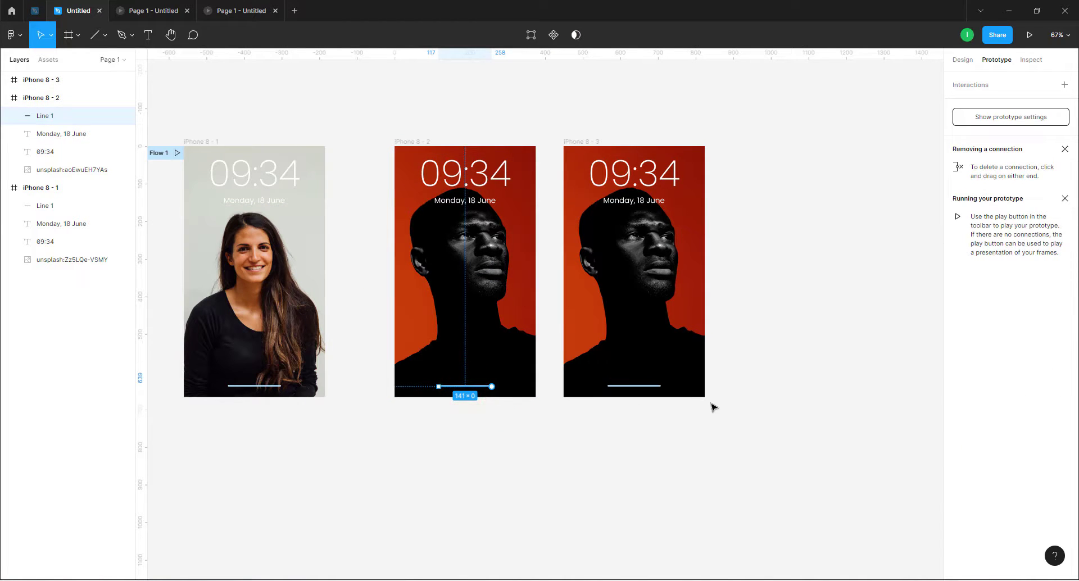
{"action": "key", "text": "shift+Up"}
{"action": "key", "text": "shift+Up"}
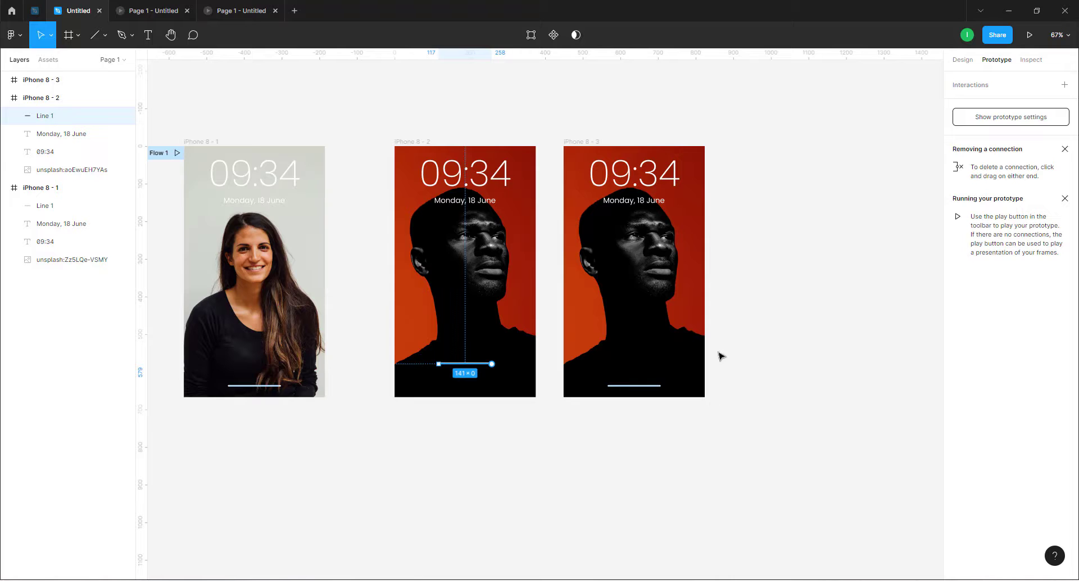
- Set the home bar's stroke opacity to 33% and delete the home bar from iPhone 8 - 3
{"action": "left_click", "coordinate": [961, 60]}
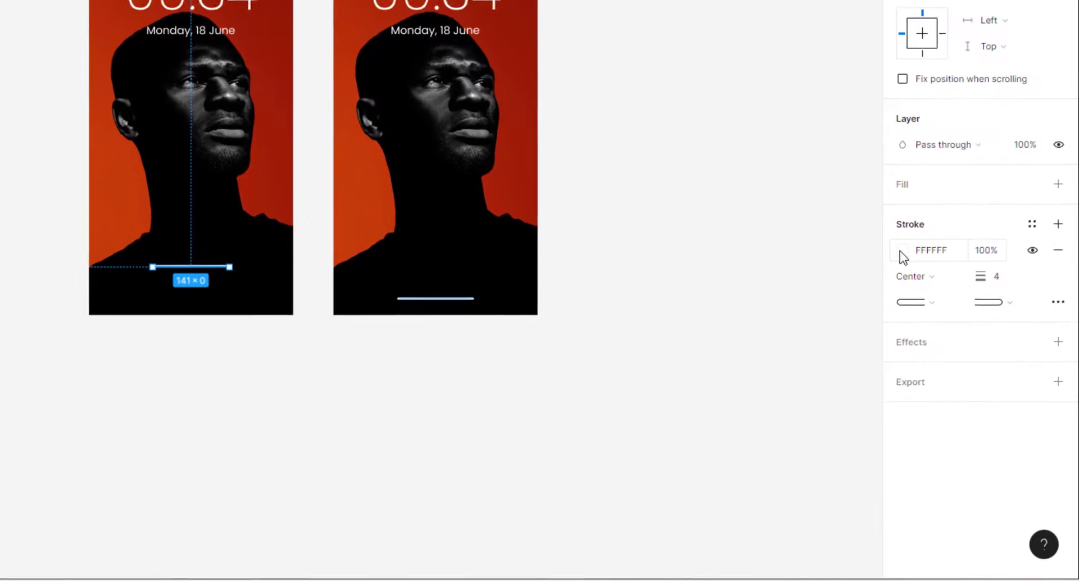
{"action": "left_click", "coordinate": [901, 250]}
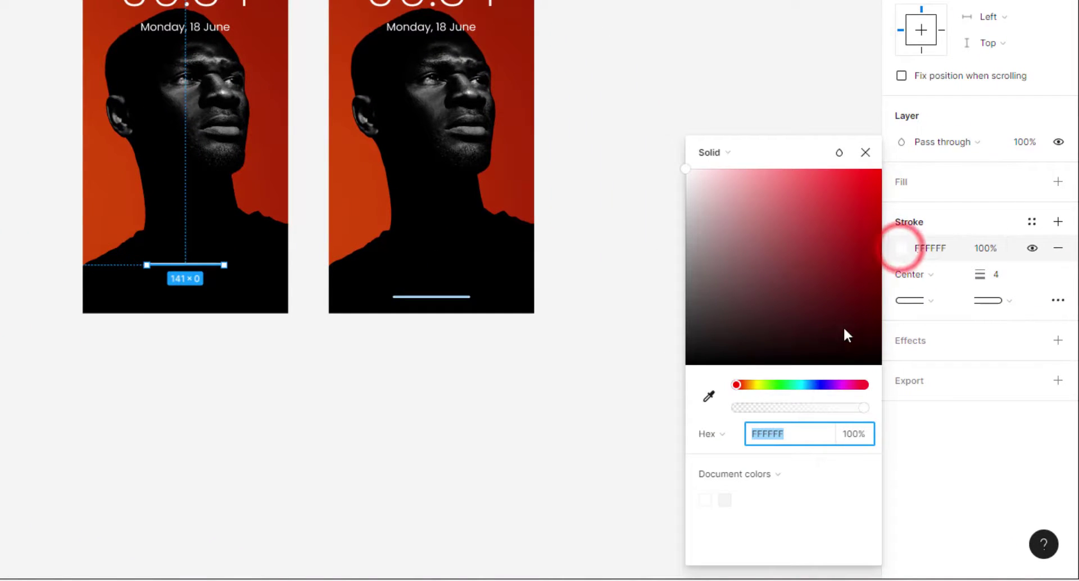
{"action": "left_click", "coordinate": [532, 509]}
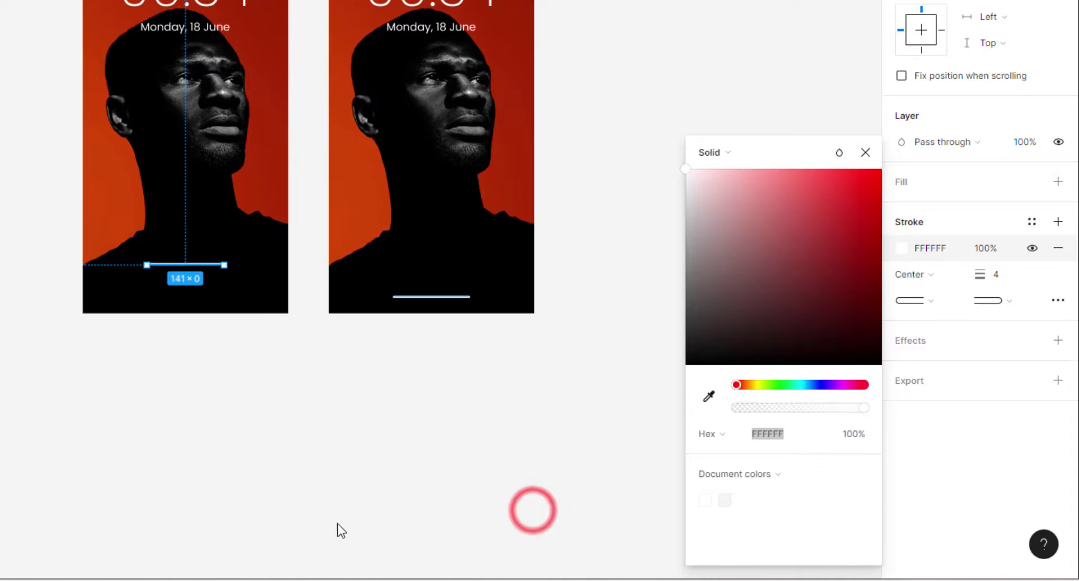
{"action": "left_click_drag", "start_coordinate": [848, 409], "coordinate": [778, 408]}
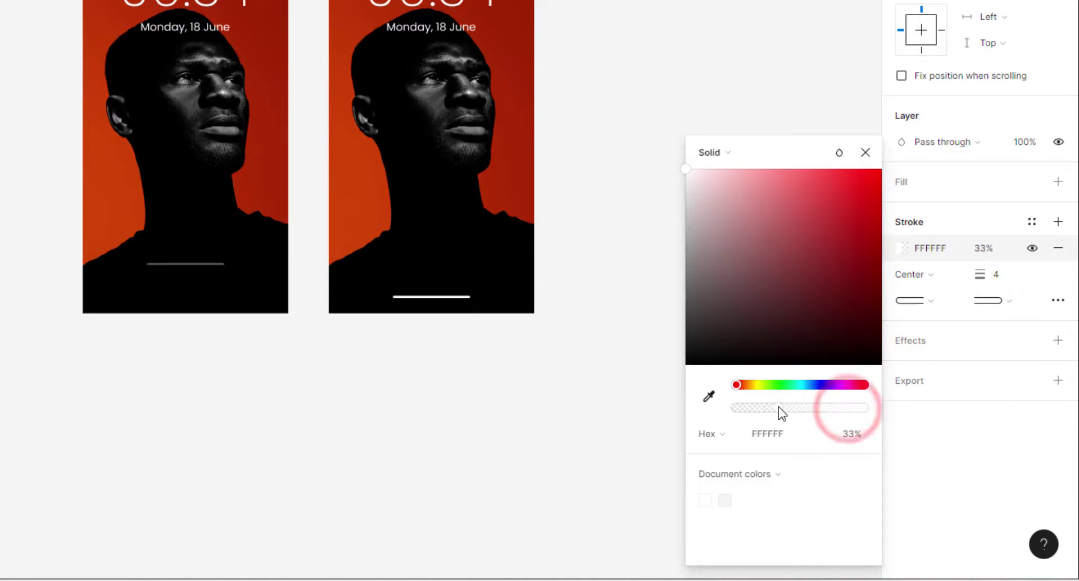
{"action": "left_click", "coordinate": [458, 297]}
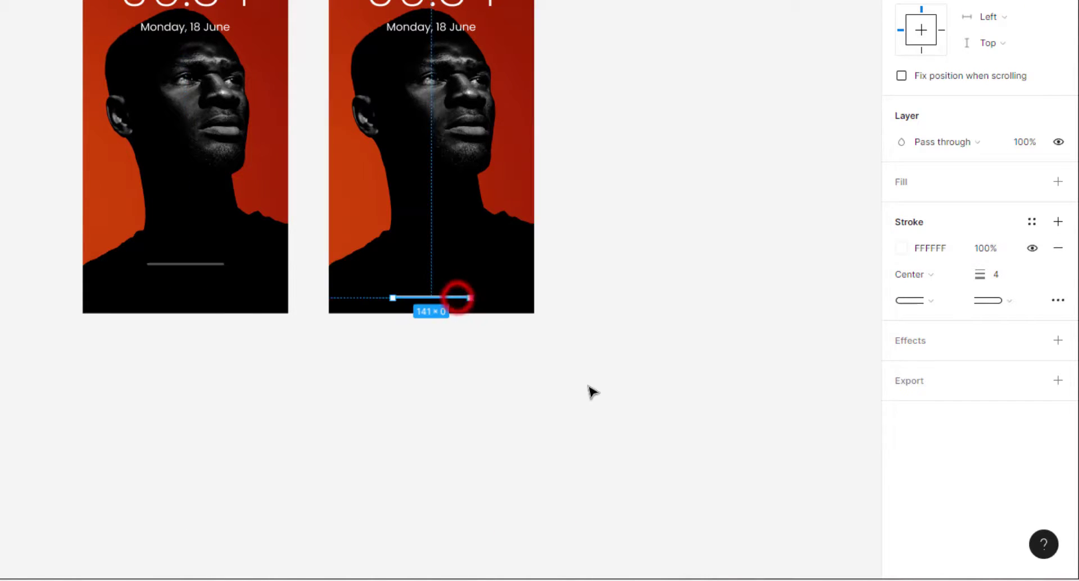
{"action": "key", "text": "Delete"}
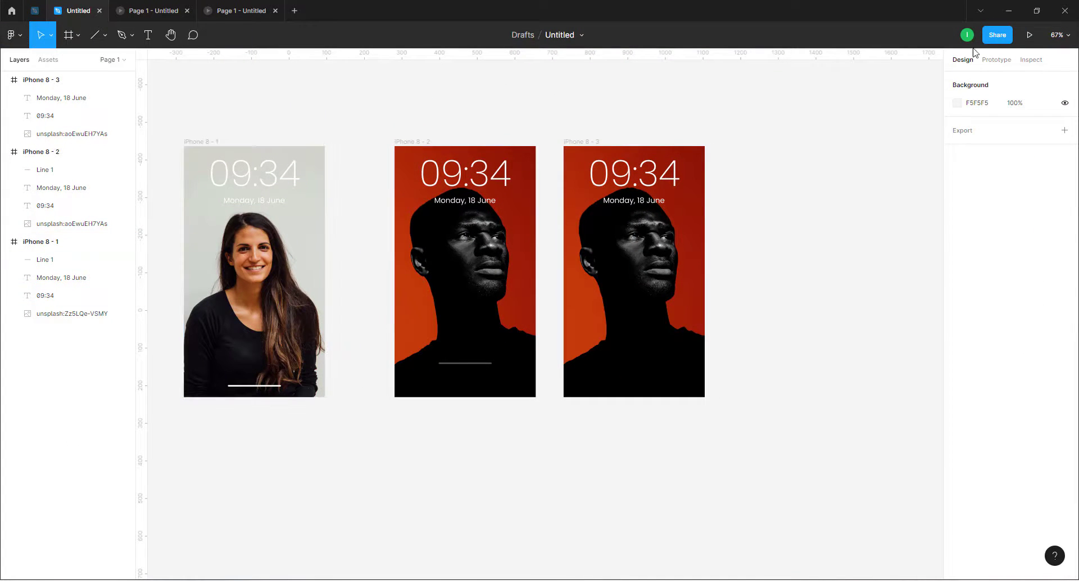
- Delete the old after-delay connections, keeping iPhone 8 - 1's drag link
{"action": "left_click", "coordinate": [997, 59]}
{"action": "scroll", "coordinate": [428, 261], "scroll_direction": "up", "scroll_amount": 3}
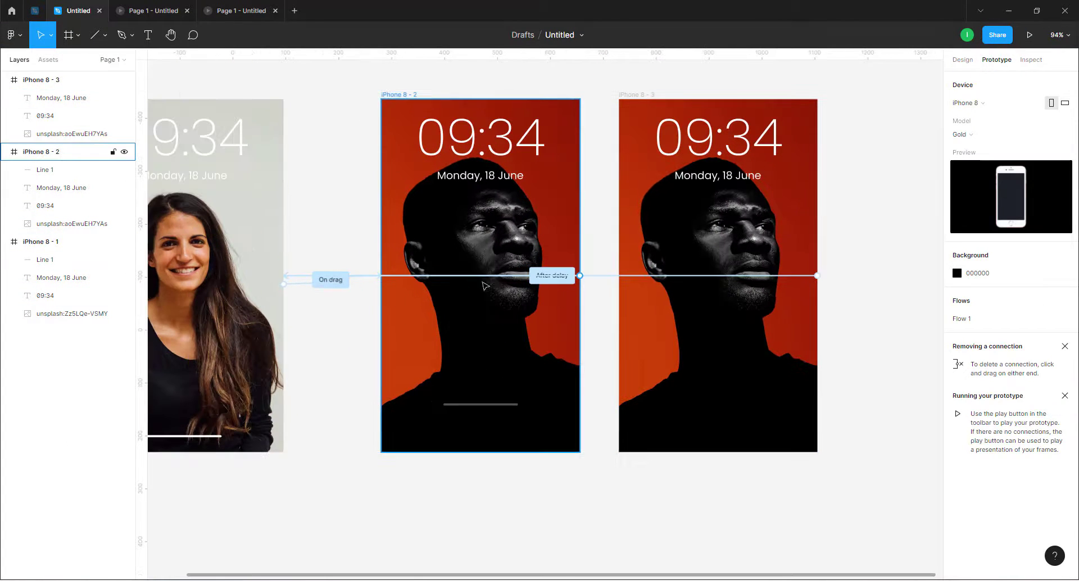
{"action": "left_click", "coordinate": [607, 275]}
{"action": "key", "text": "Delete"}
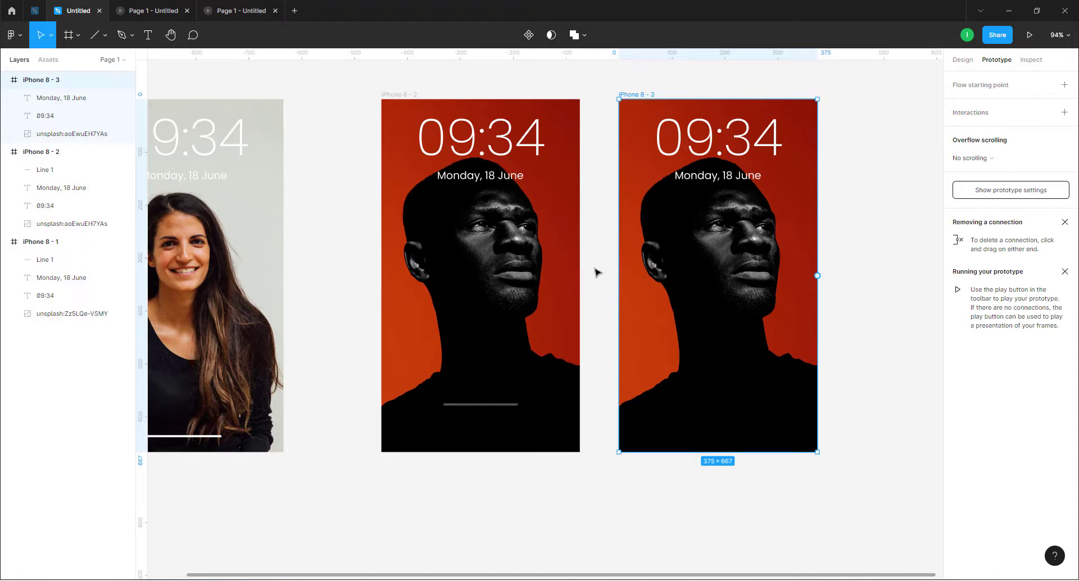
{"action": "left_click", "coordinate": [234, 268]}
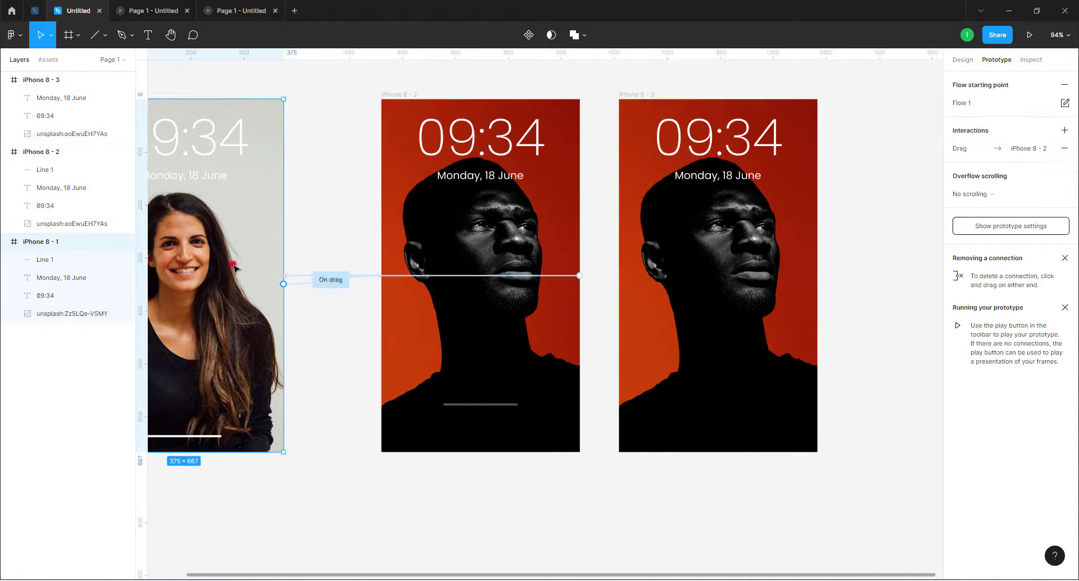
{"action": "left_click", "coordinate": [461, 277]}
{"action": "key", "text": "Delete"}
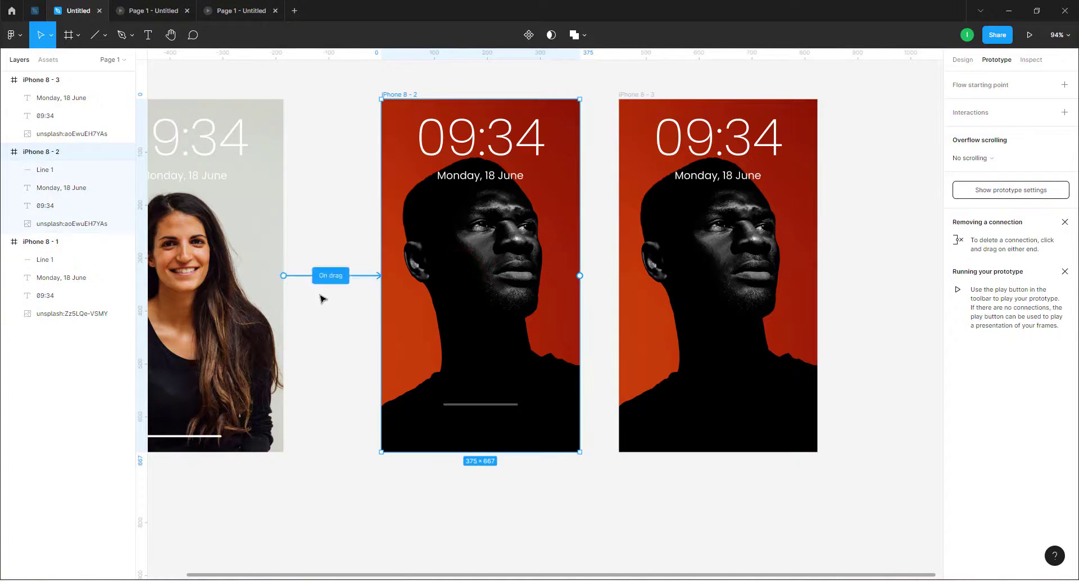
{"action": "left_click", "coordinate": [338, 334]}
- Link iPhone 8 - 2 to iPhone 8 - 3 with an After delay trigger of 10ms
{"action": "left_click", "coordinate": [277, 244]}
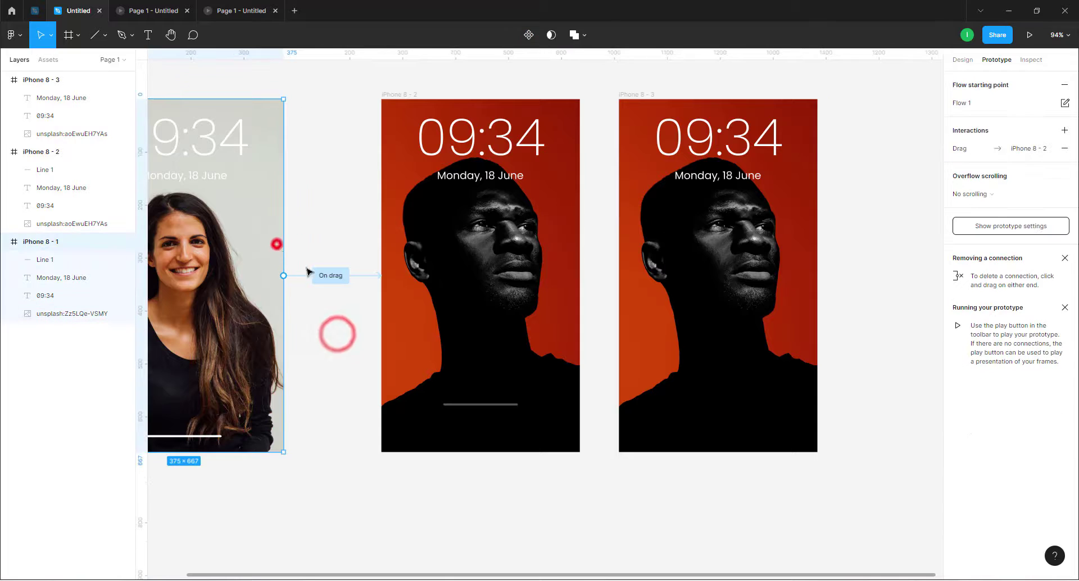
{"action": "left_click", "coordinate": [497, 284]}
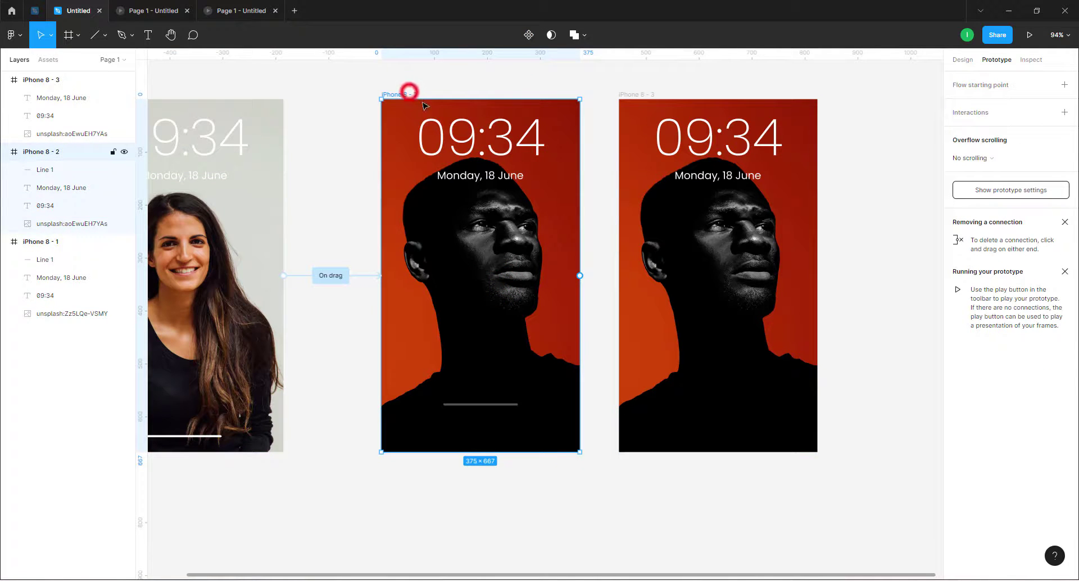
{"action": "left_click_drag", "start_coordinate": [579, 275], "coordinate": [623, 282]}
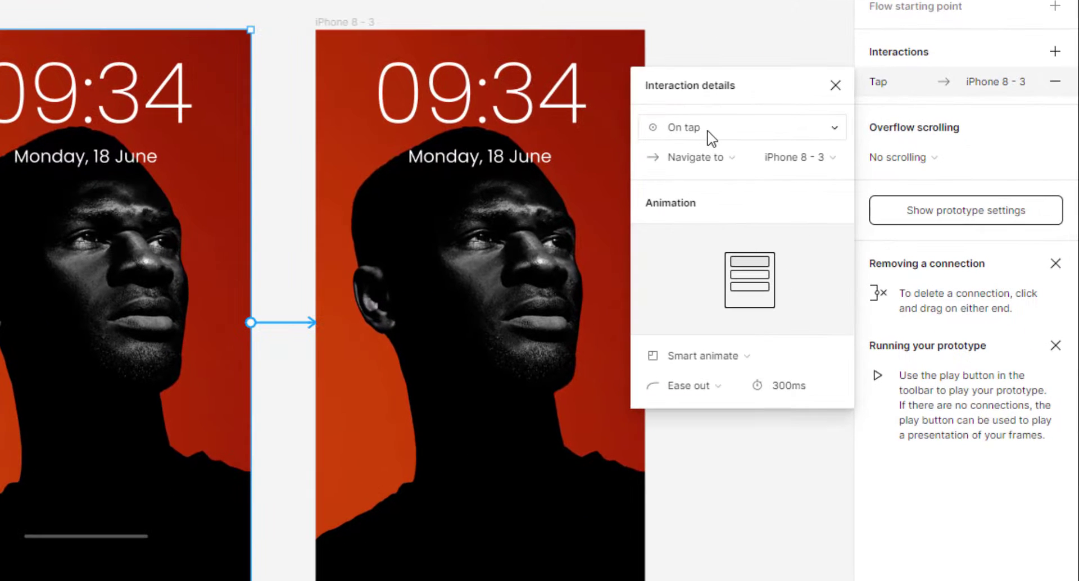
{"action": "left_click", "coordinate": [707, 130]}
{"action": "left_click", "coordinate": [679, 363]}
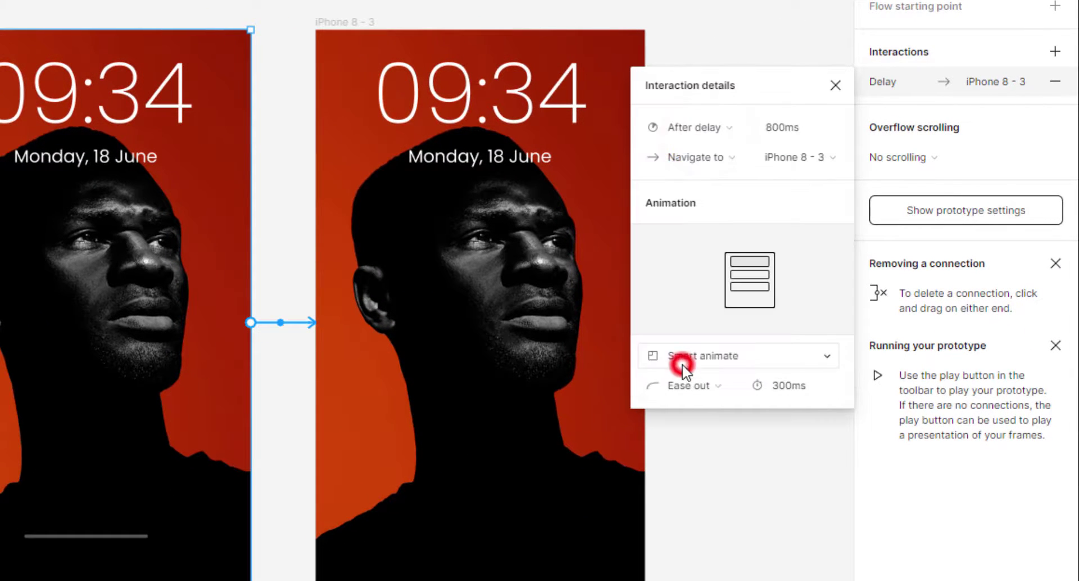
{"action": "left_click", "coordinate": [810, 129]}
{"action": "type", "text": "1"}
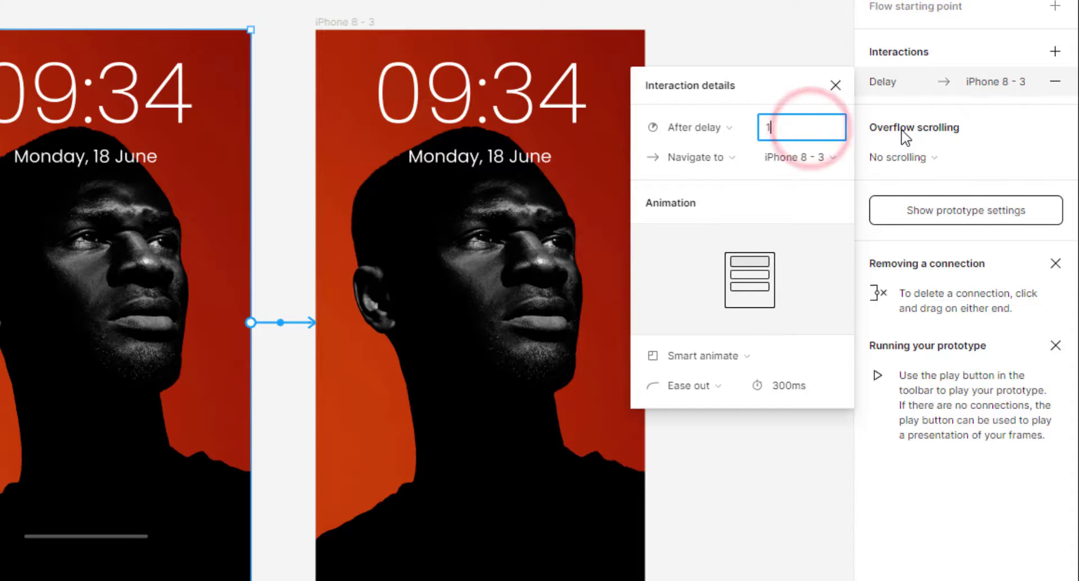
{"action": "type", "text": "0"}
{"action": "key", "text": "Return"}
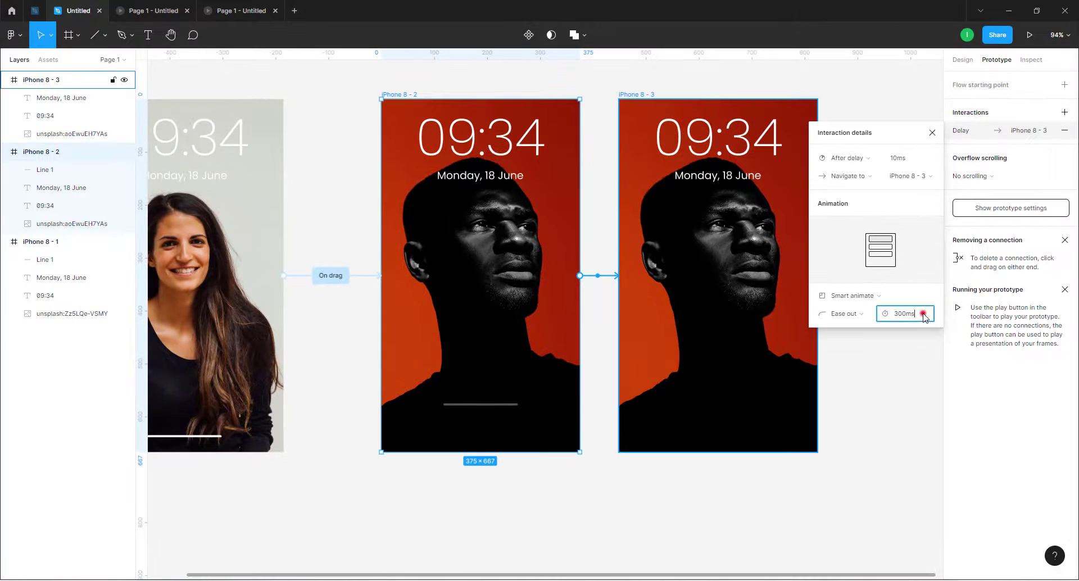
{"action": "left_click", "coordinate": [924, 316]}
{"action": "left_click", "coordinate": [884, 398]}
- Link iPhone 8 - 3 back to iPhone 8 - 1 with an After delay trigger of 500ms
{"action": "left_click", "coordinate": [809, 338]}
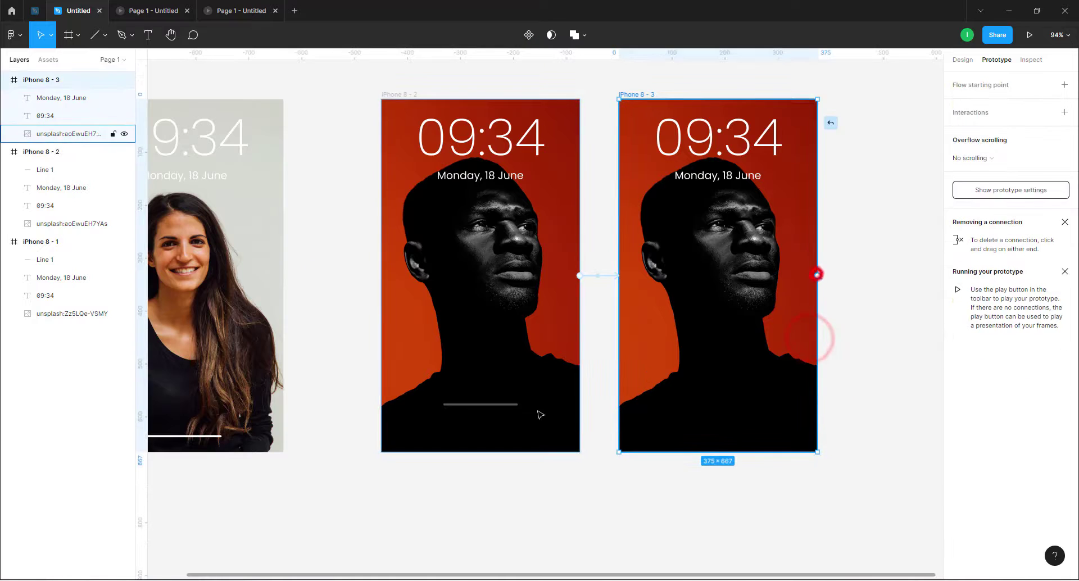
{"action": "left_click_drag", "start_coordinate": [817, 275], "coordinate": [225, 275]}
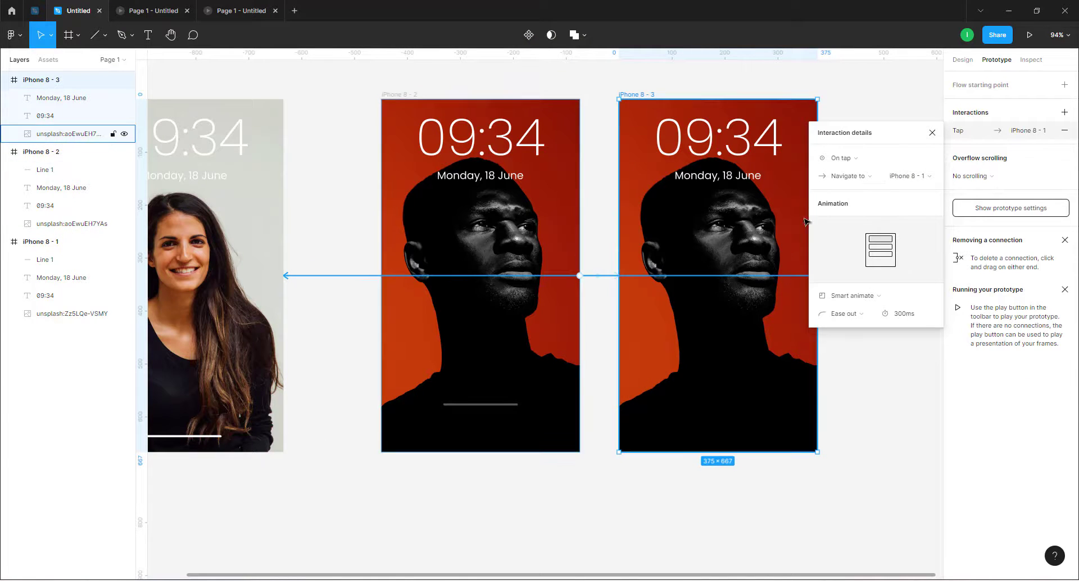
{"action": "left_click", "coordinate": [842, 158]}
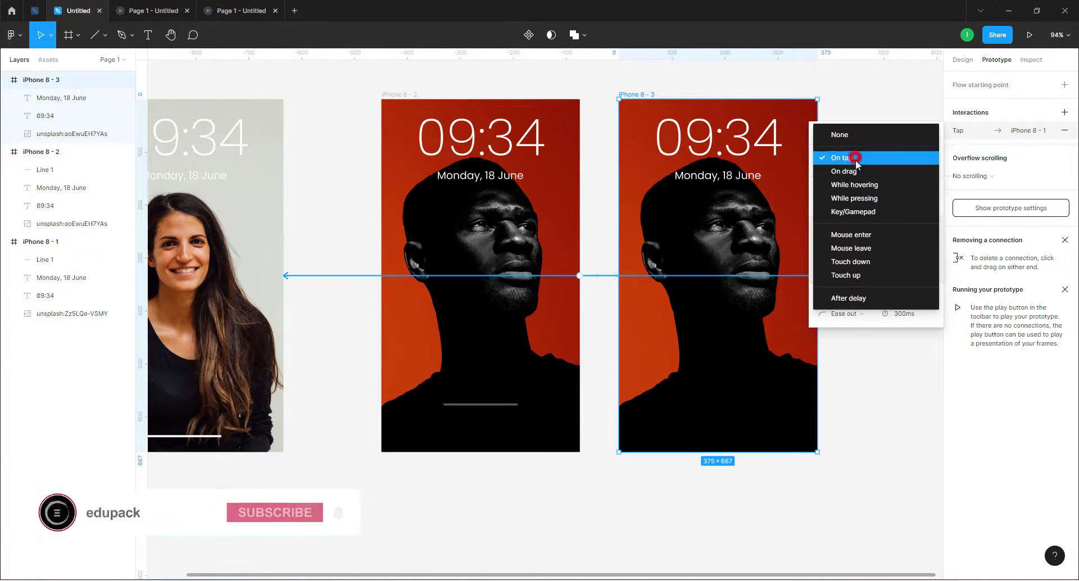
{"action": "left_click", "coordinate": [845, 295]}
{"action": "left_click", "coordinate": [913, 158]}
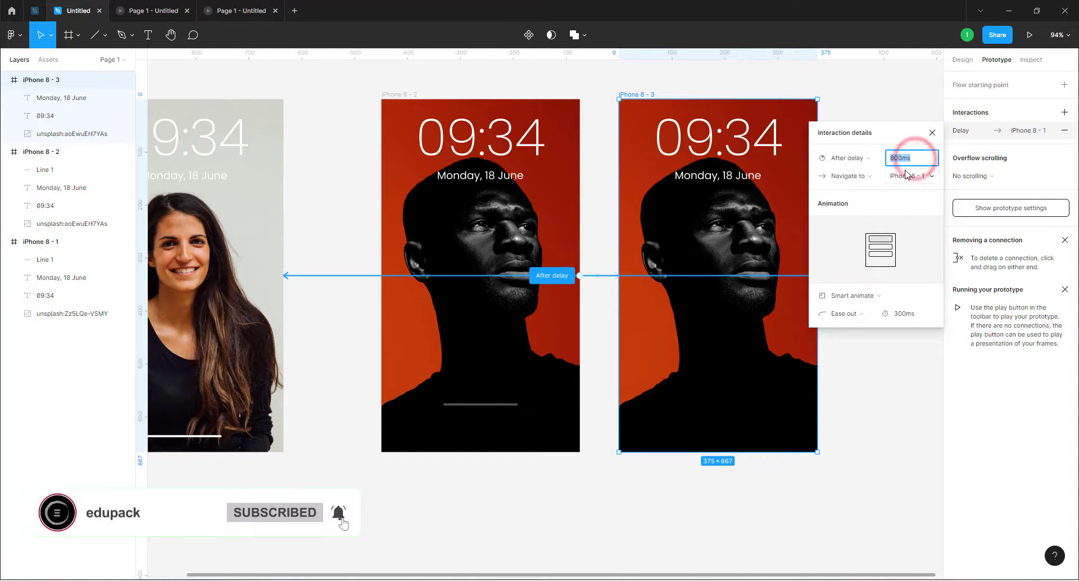
{"action": "type", "text": "500"}
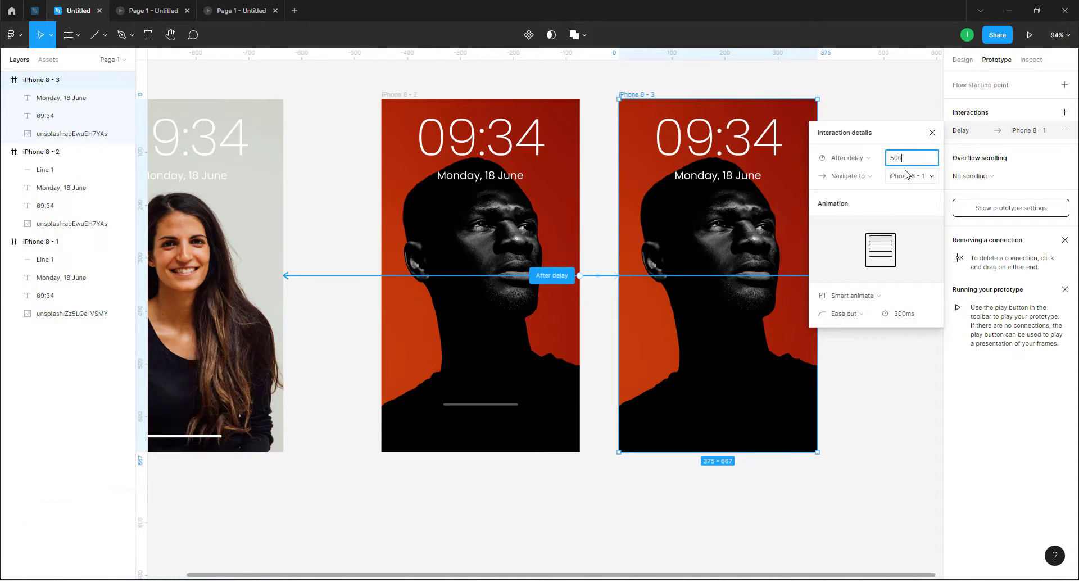
{"action": "key", "text": "Return"}
{"action": "left_click", "coordinate": [884, 426]}
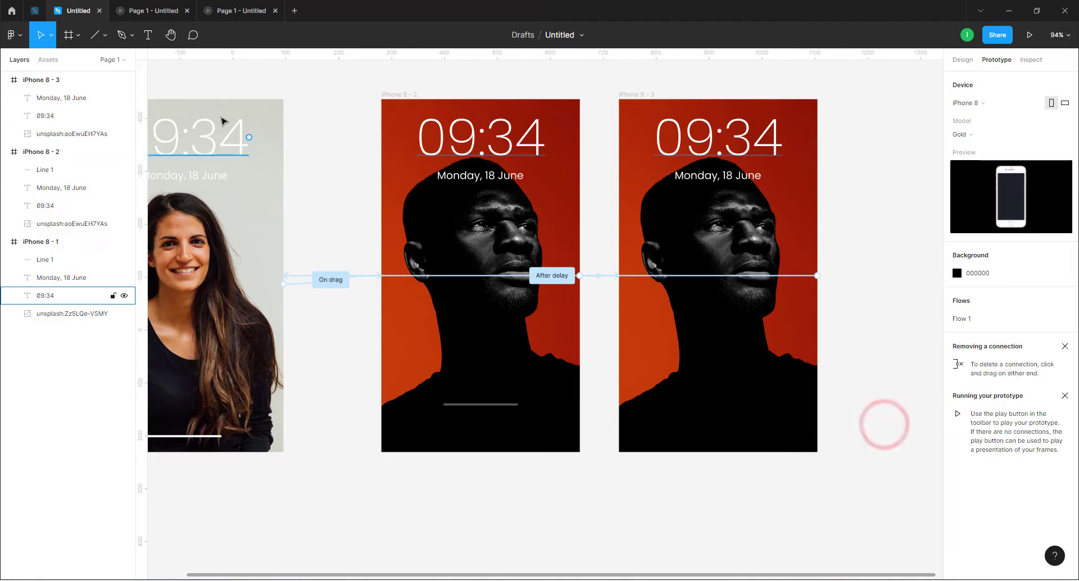
- Preview the prototype by swiping up the lock screen, then return to the editor
{"action": "left_click", "coordinate": [162, 12]}
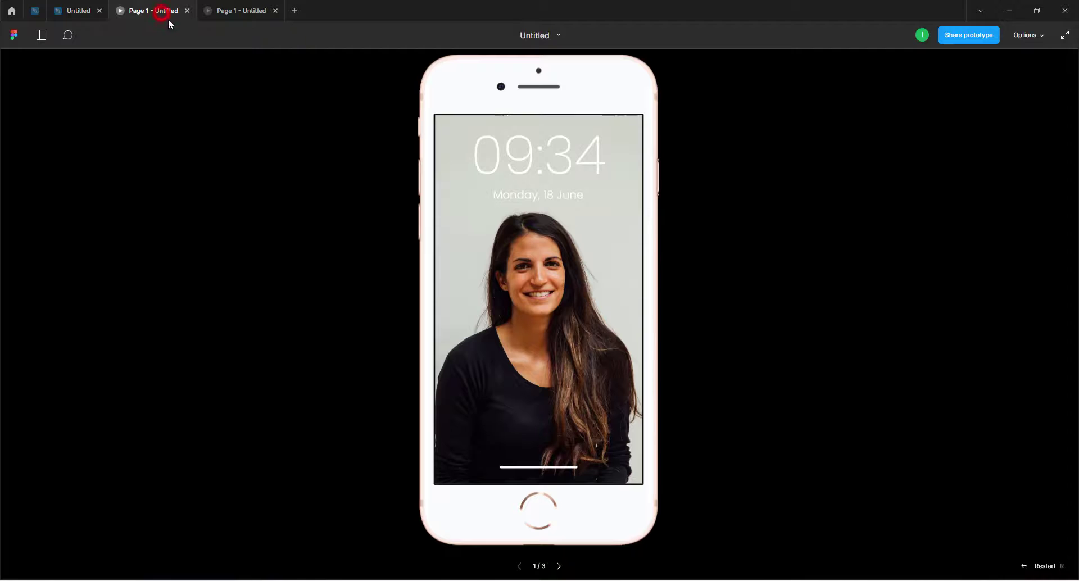
{"action": "left_click_drag", "start_coordinate": [561, 475], "coordinate": [565, 392]}
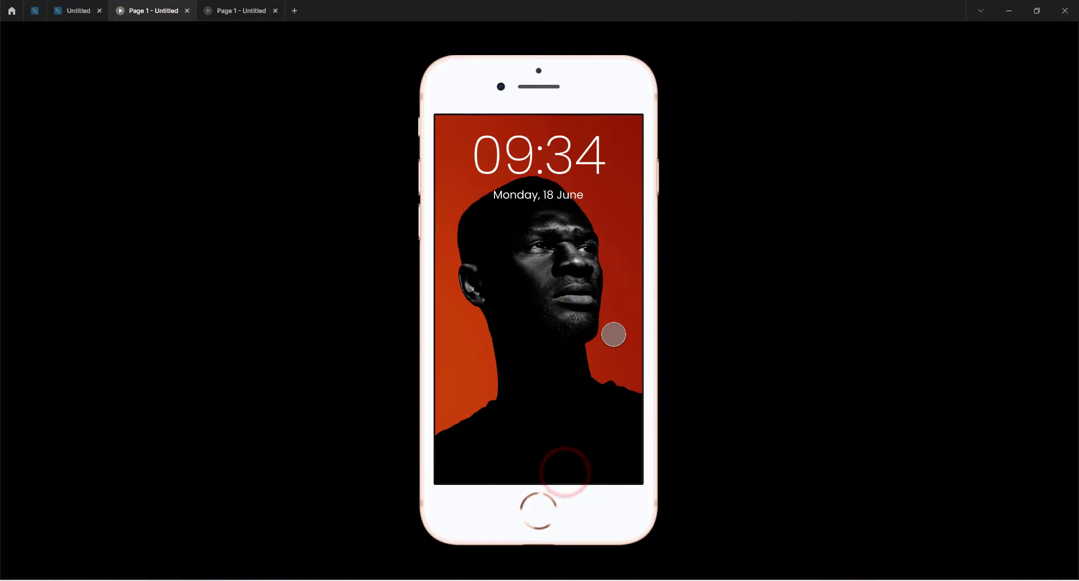
{"action": "left_click", "coordinate": [61, 12]}
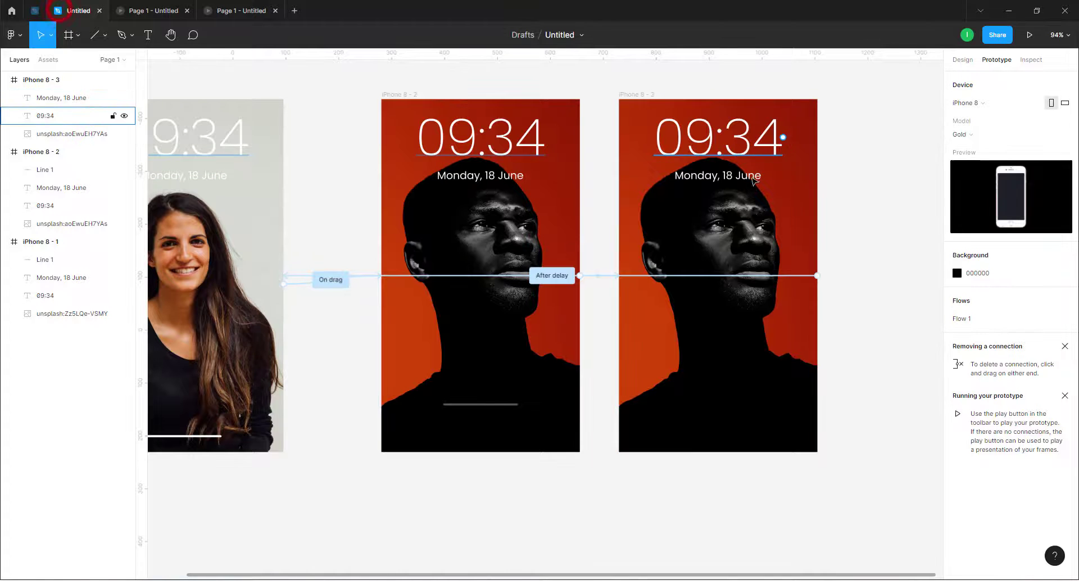
- Change iPhone 8 - 3's return delay to 1500ms and reopen the prototype preview
{"action": "left_click", "coordinate": [628, 94]}
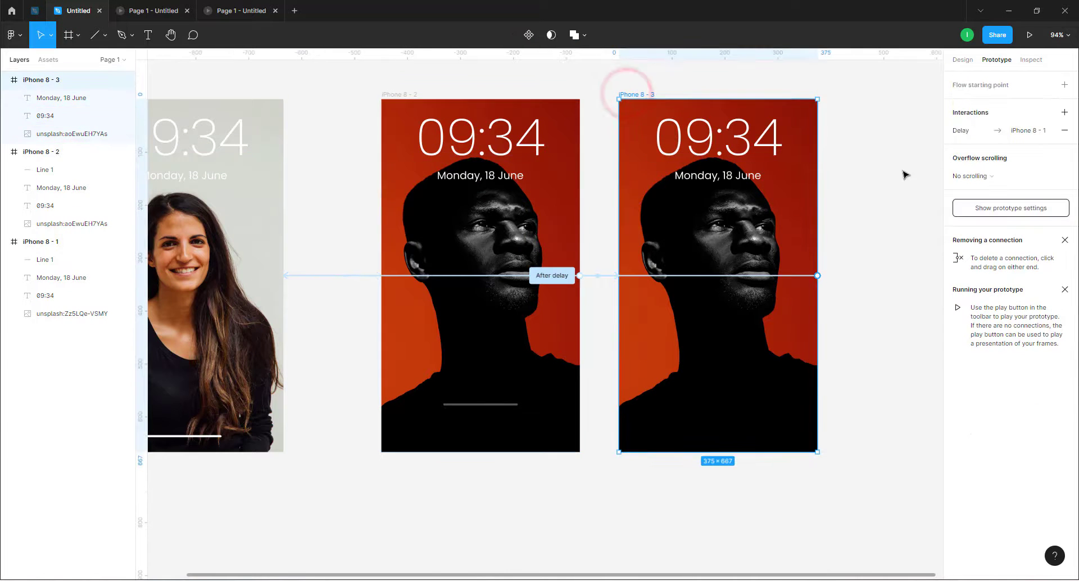
{"action": "left_click", "coordinate": [808, 277]}
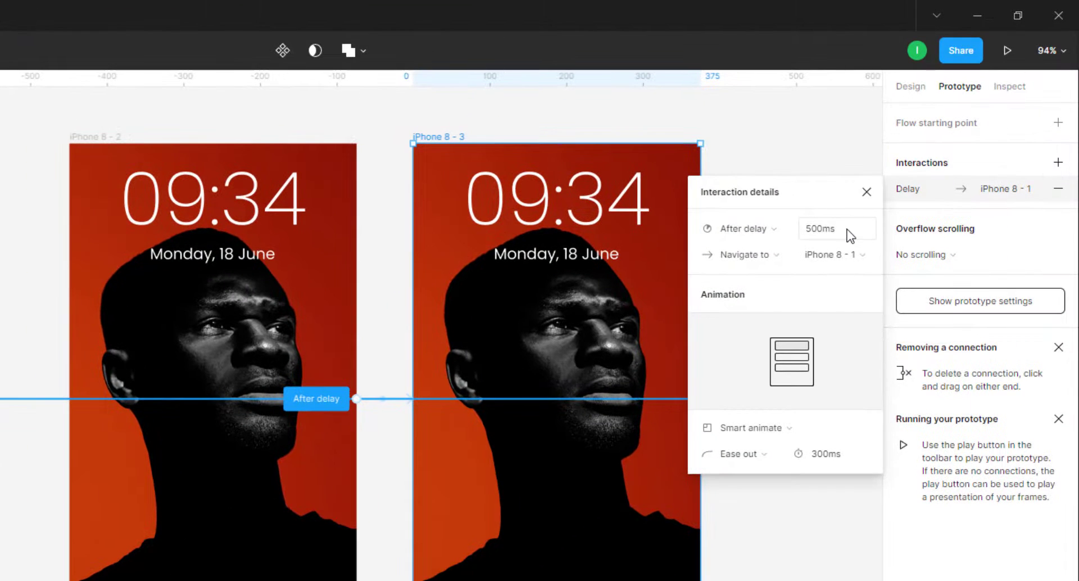
{"action": "left_click", "coordinate": [845, 229]}
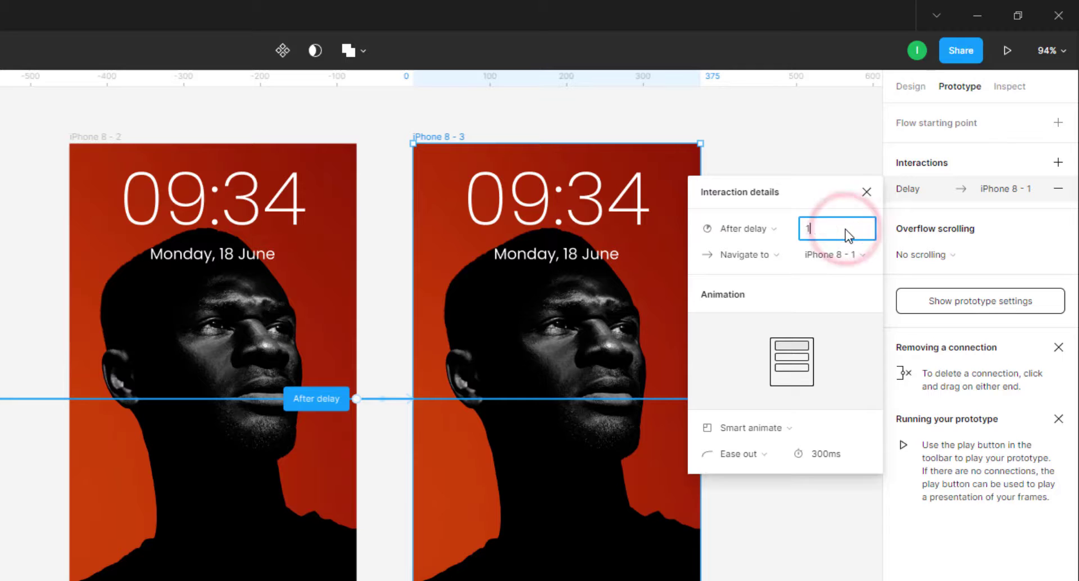
{"action": "type", "text": "1500"}
{"action": "key", "text": "Return"}
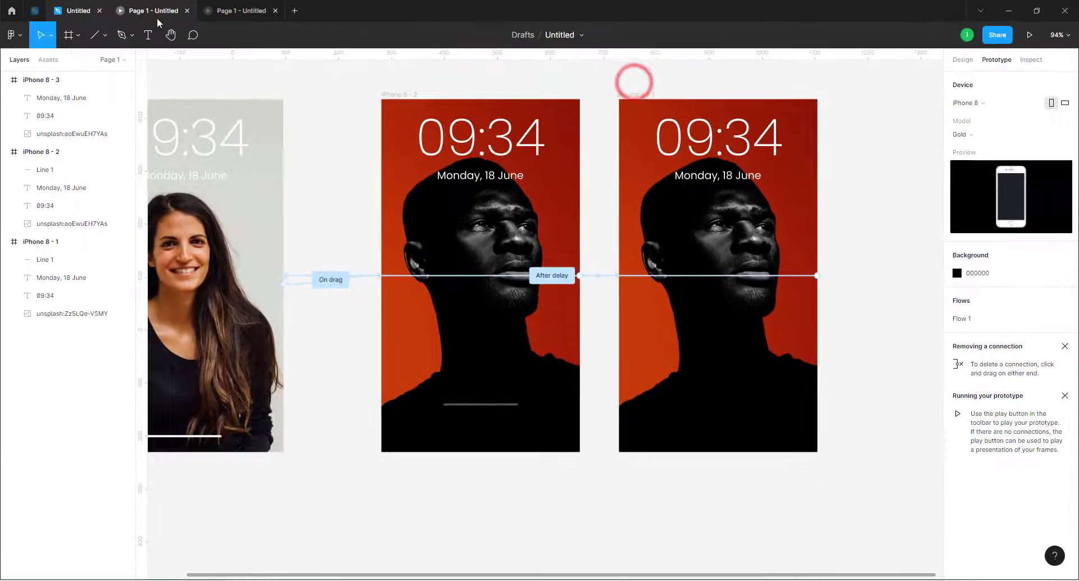
{"action": "left_click", "coordinate": [150, 10]}
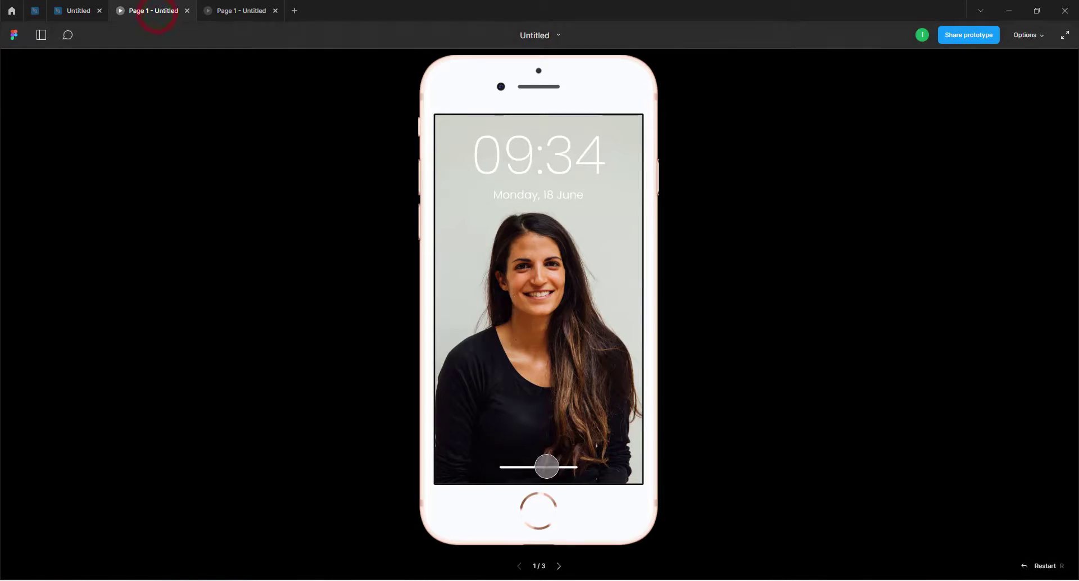
- Swipe up twice on the preview lock screen to play the loop, then return to the Untitled editor
{"action": "left_click_drag", "start_coordinate": [547, 466], "coordinate": [585, 313]}
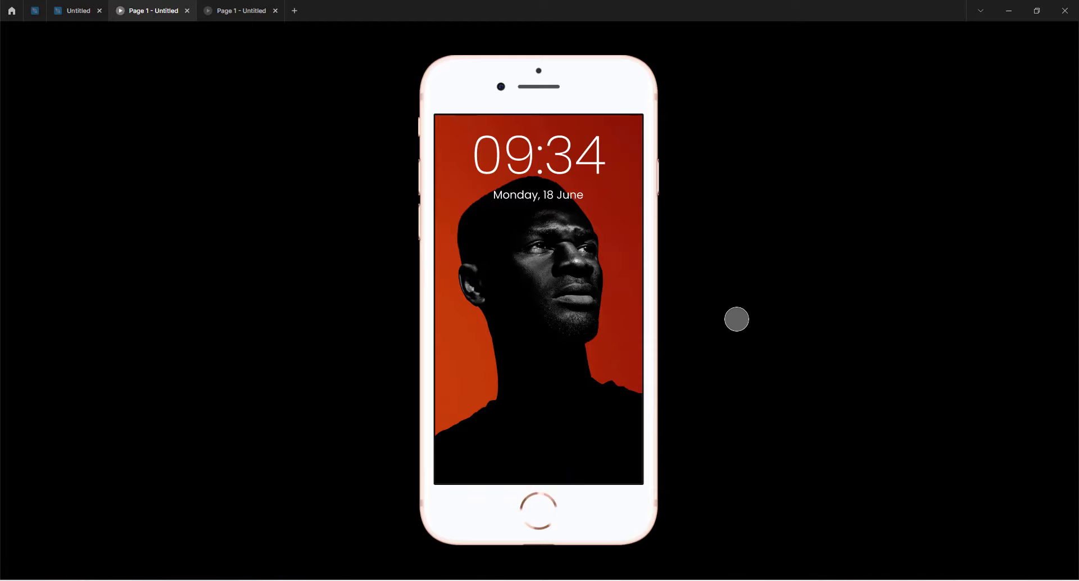
{"action": "left_click_drag", "start_coordinate": [555, 484], "coordinate": [553, 447]}
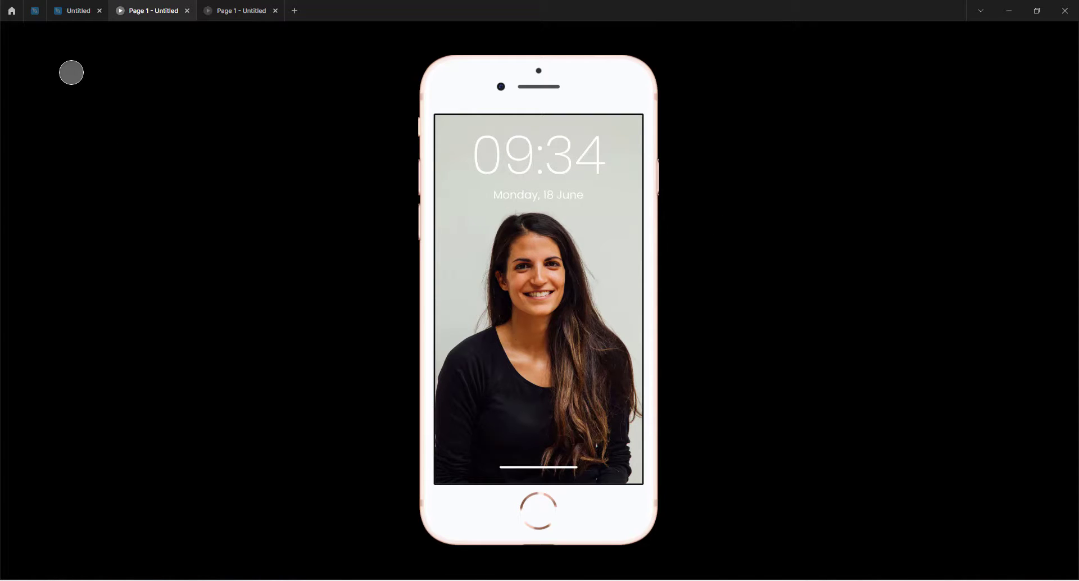
{"action": "left_click", "coordinate": [77, 9]}
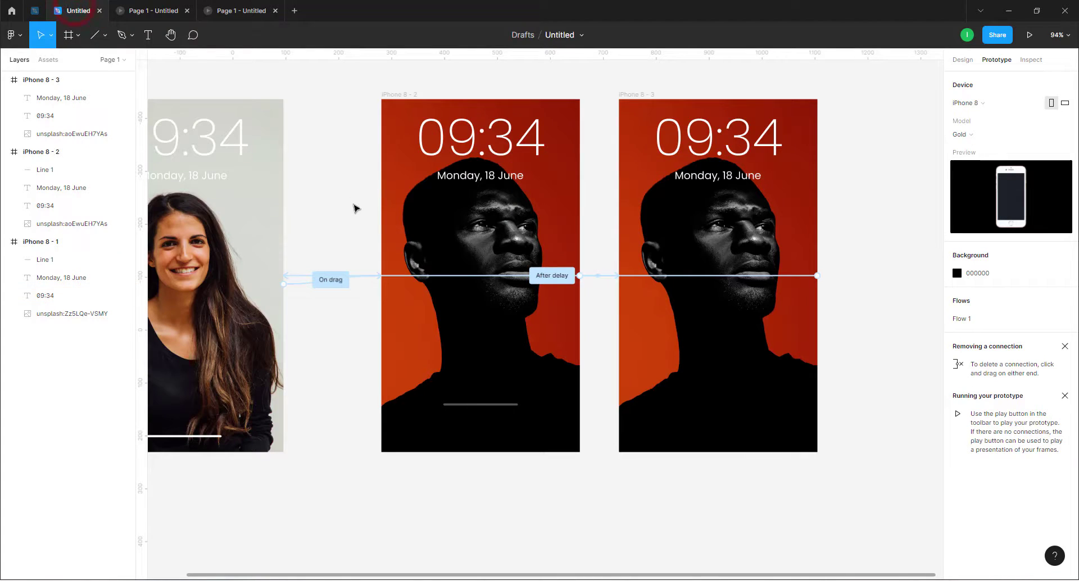